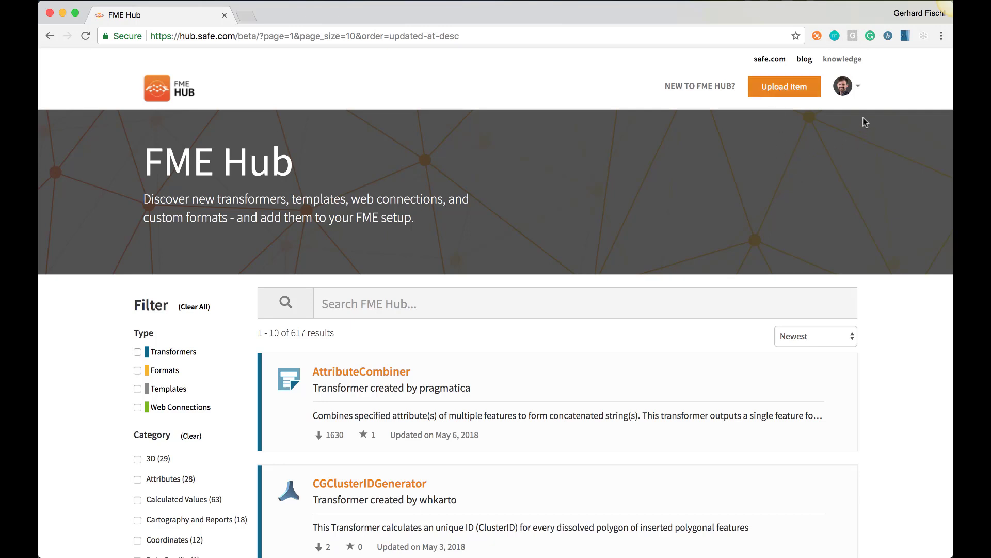
Open the form for uploading a new item to FME Hub.
left_click(851, 91)
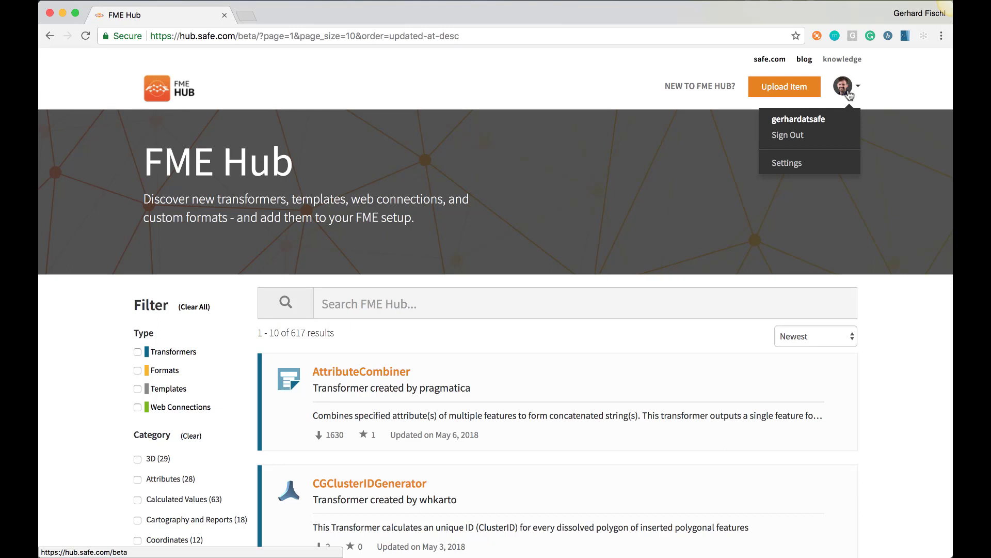
left_click(691, 155)
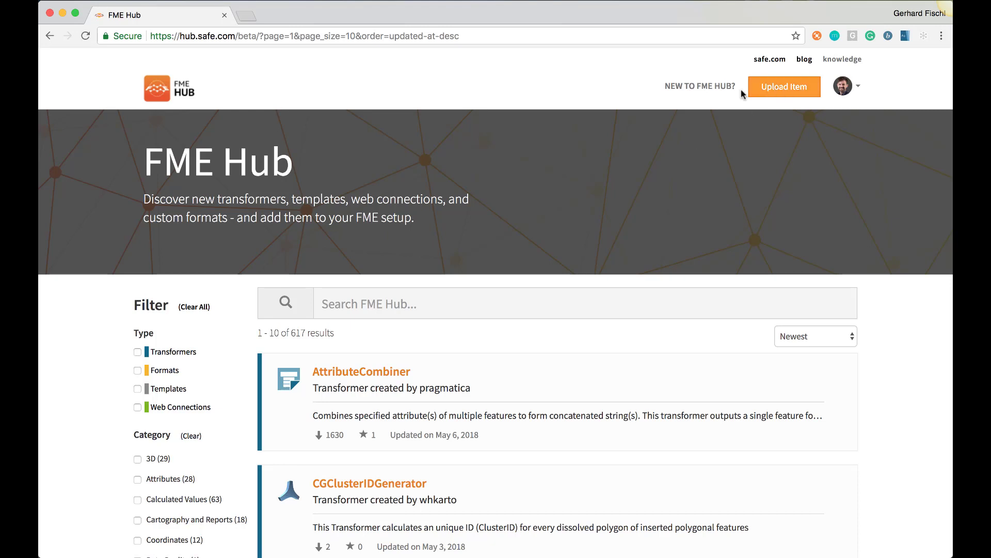
left_click(786, 88)
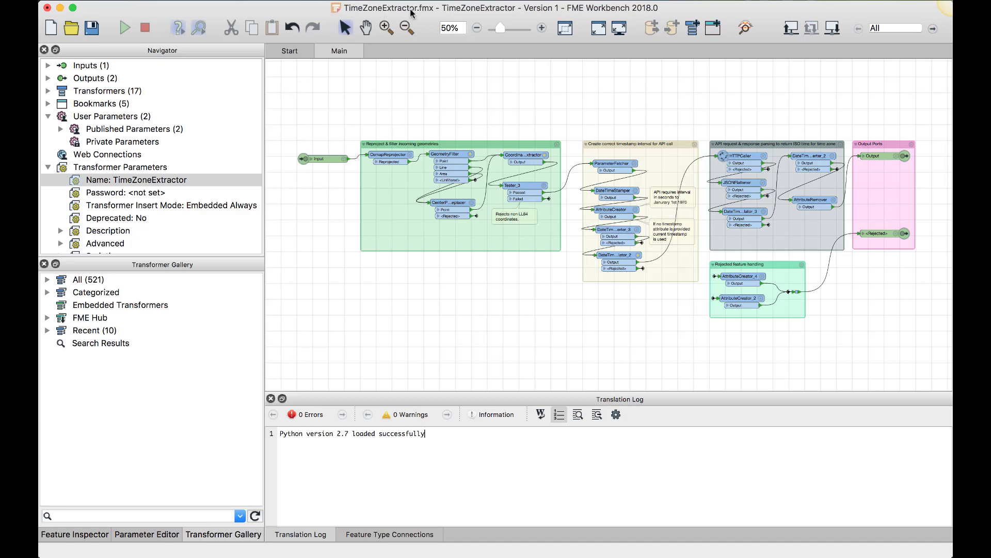
Switch to FME Workbench and examine the TimeZoneExtractor transformer's bookmarks, annotations and rejected feature handling, including the hidden connections of DateTimeCalculator_2 and GeometryFilter.
scroll(607, 298, "right", 2)
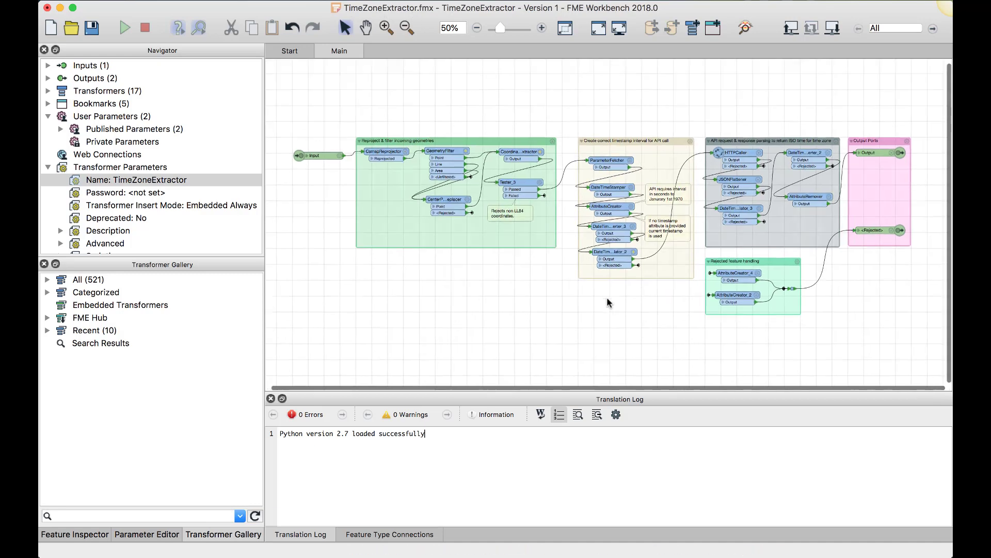
scroll(607, 299, "up", 1)
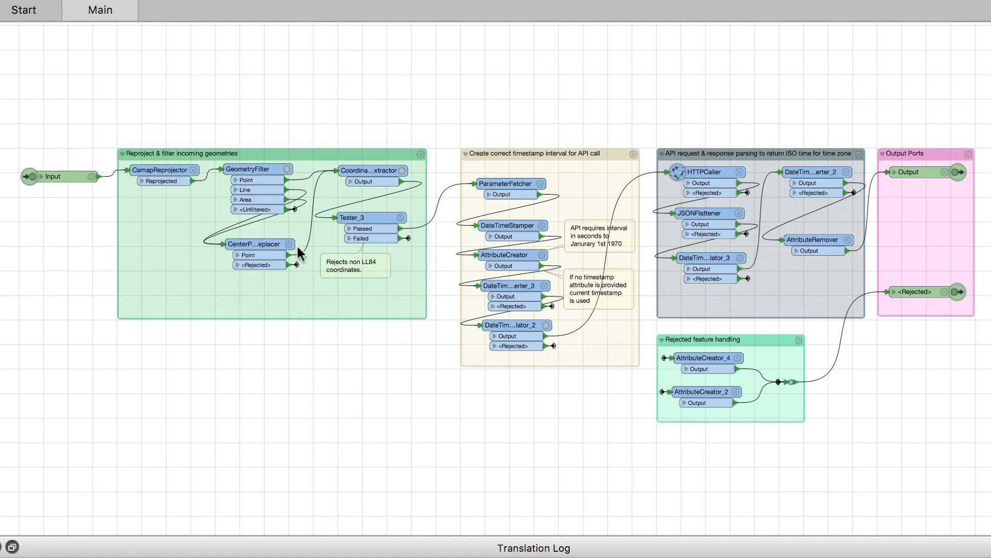
mouse_move(525, 327)
left_click(916, 289)
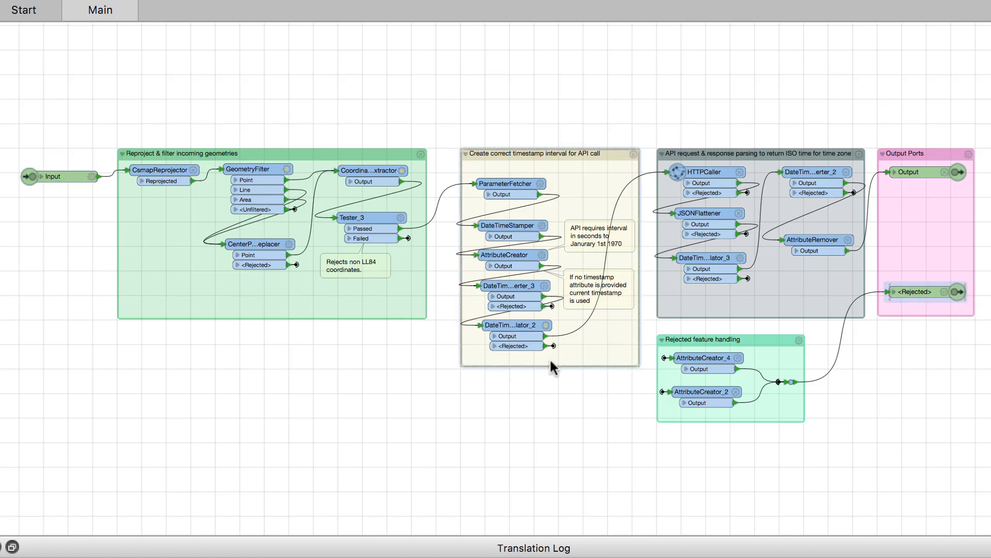
left_click(513, 346)
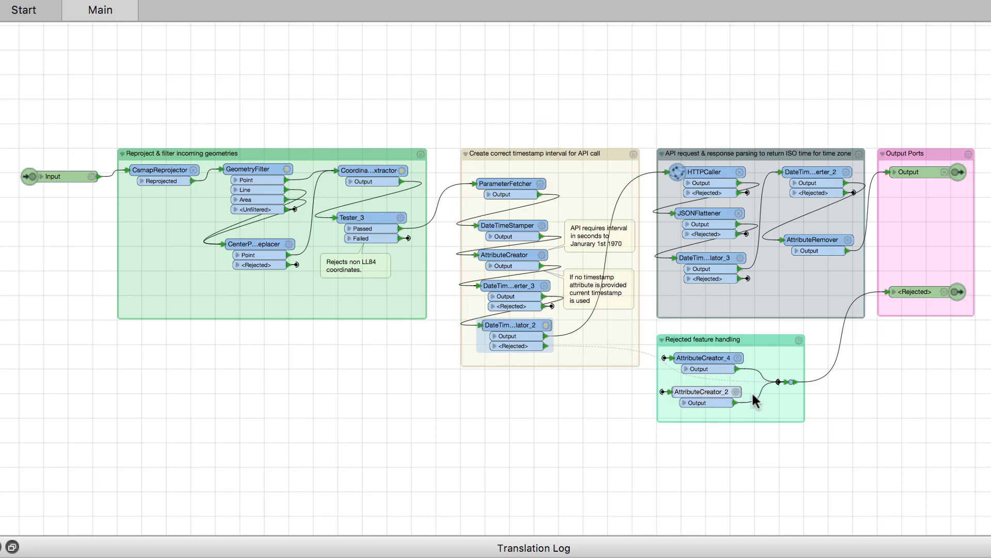
left_click(875, 389)
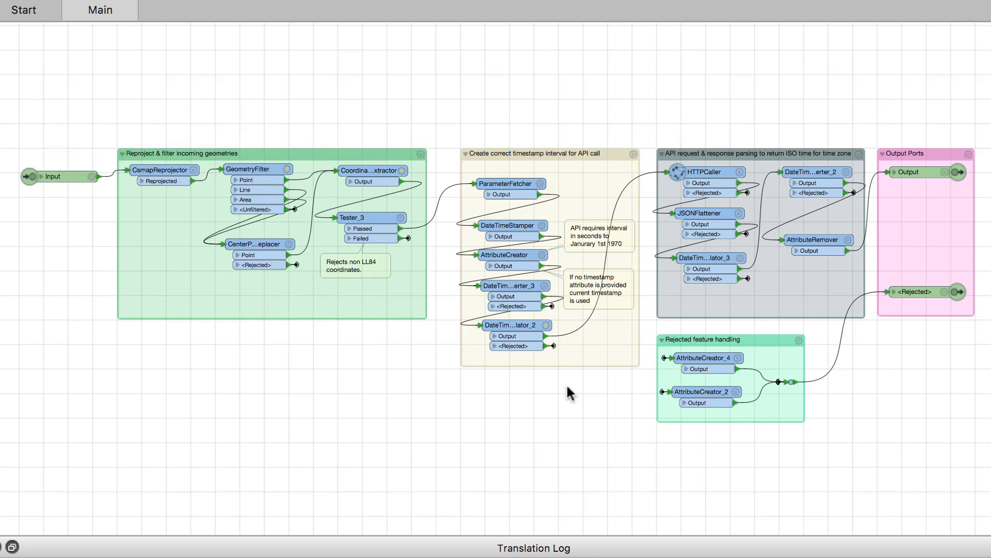
left_click(256, 168)
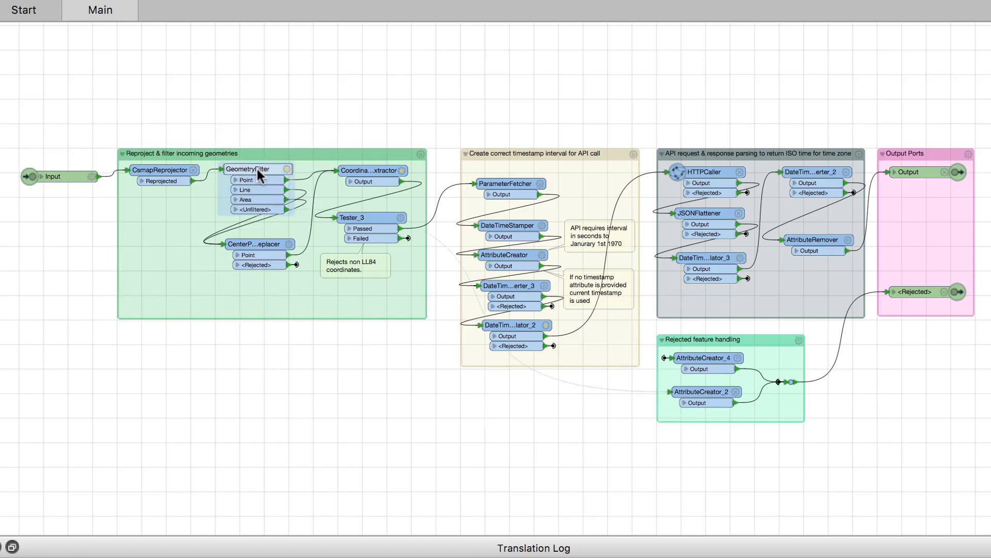
mouse_move(265, 176)
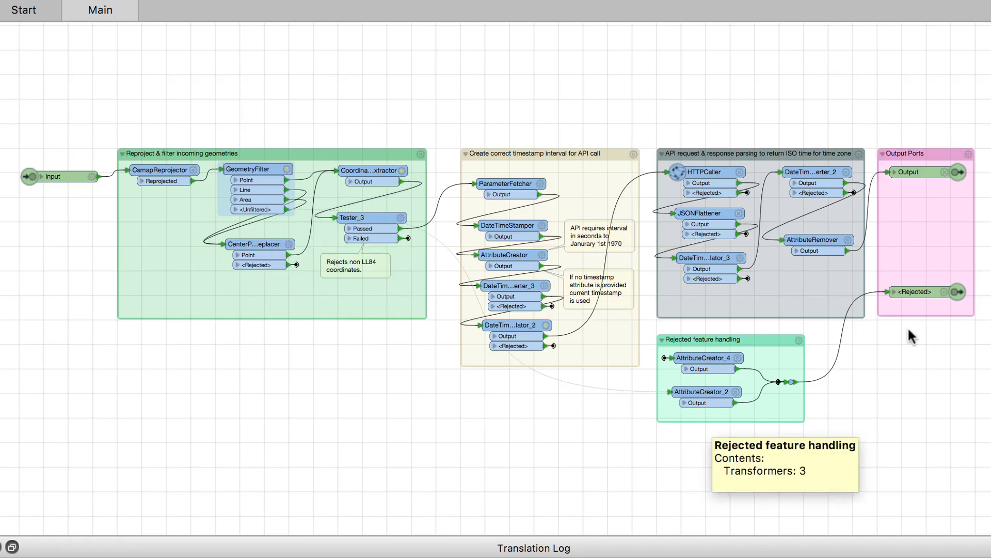
mouse_move(707, 396)
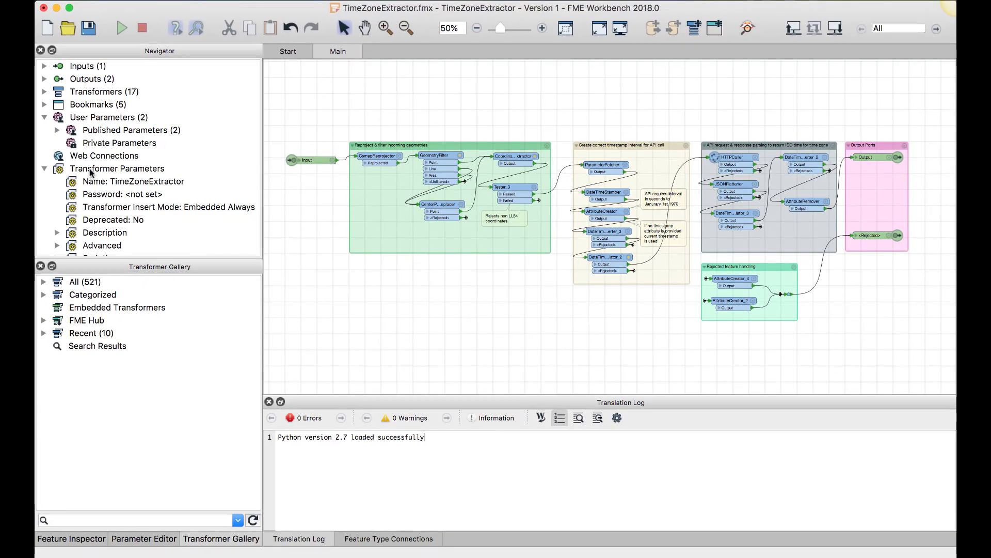
Open the TimeZoneExtractor transformer's name and description properties and read through its Markdown overview text.
left_click(121, 169)
double_click(138, 181)
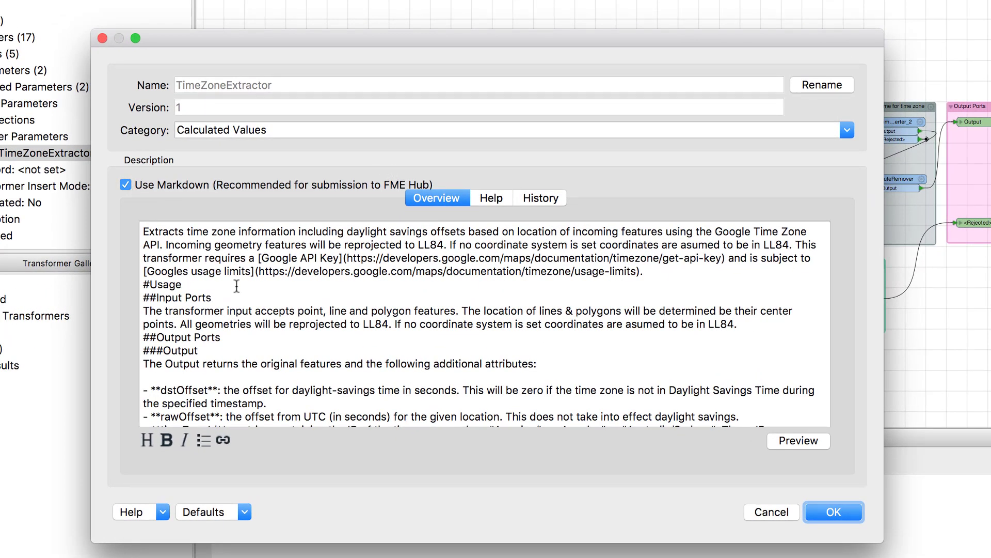
scroll(236, 286, "down", 5)
scroll(237, 285, "up", 3)
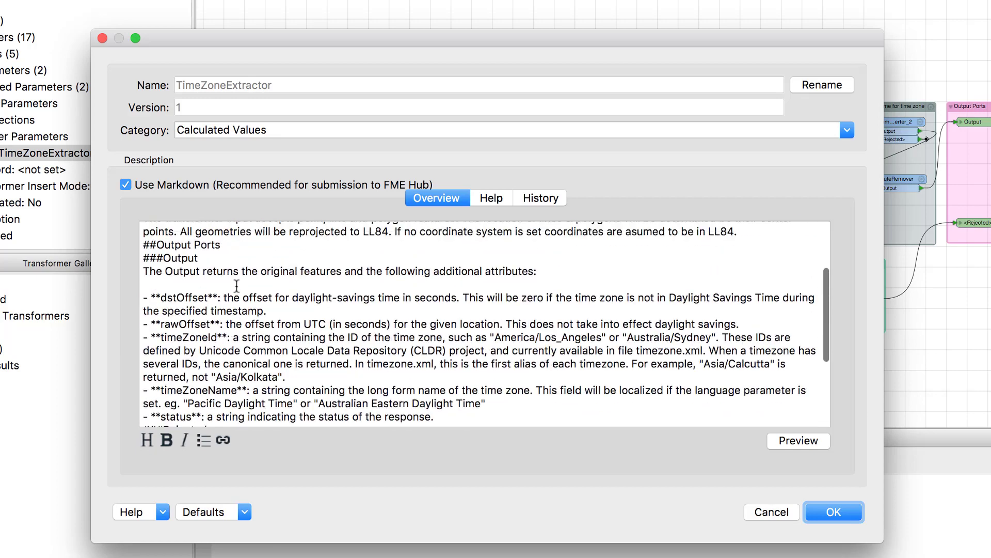
scroll(237, 285, "up", 3)
Preview the rendered Markdown overview down to its Parameters section, and close the preview and the properties without changes.
left_click(798, 440)
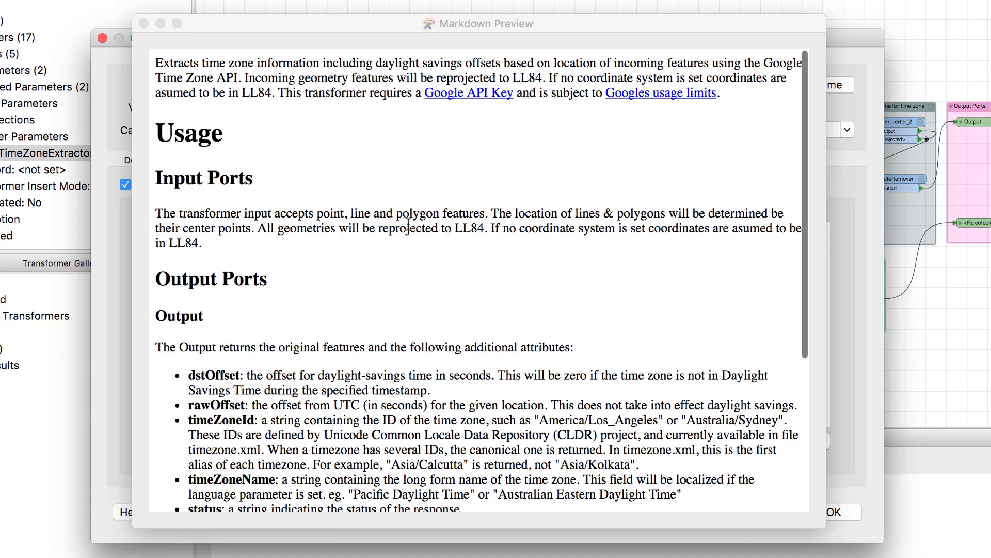
scroll(229, 200, "down", 2)
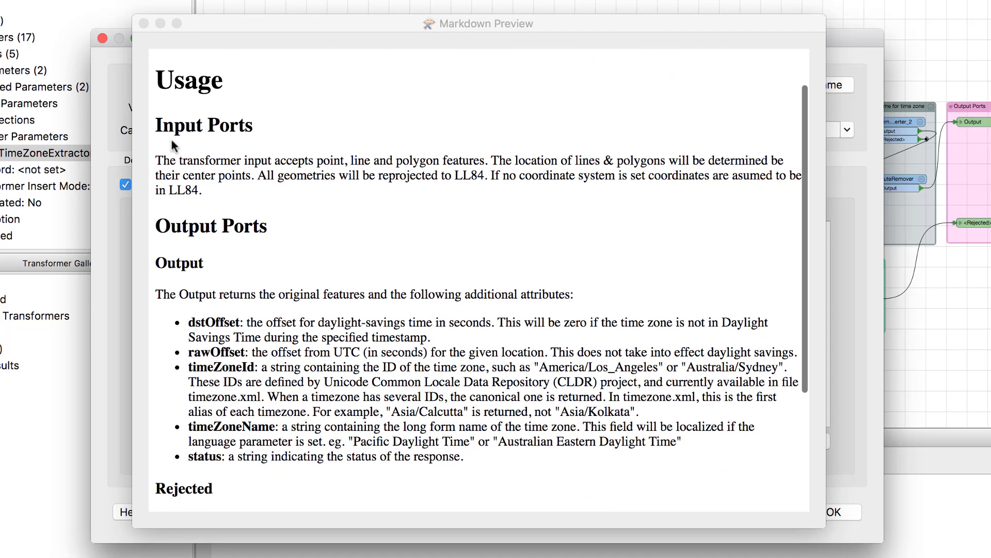
scroll(230, 138, "down", 3)
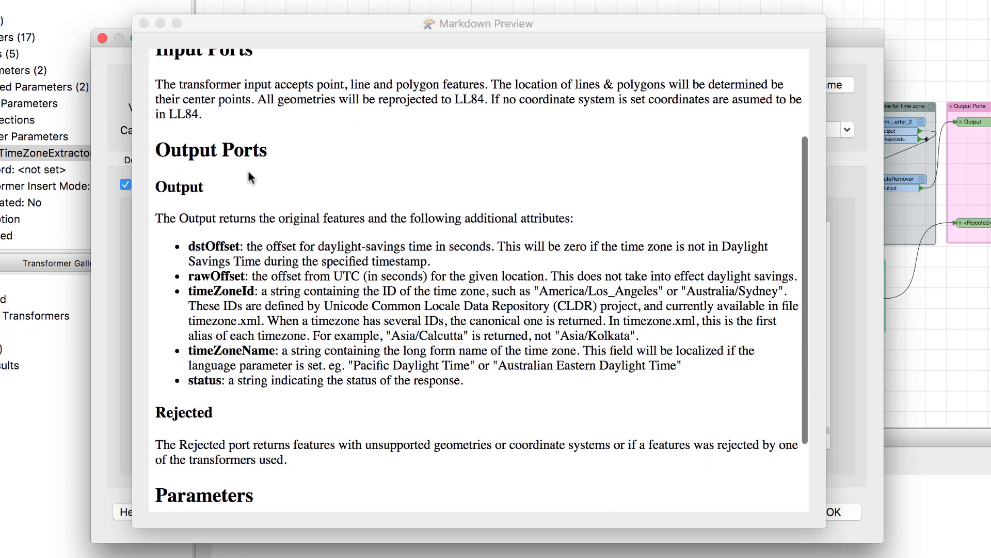
scroll(248, 177, "down", 3)
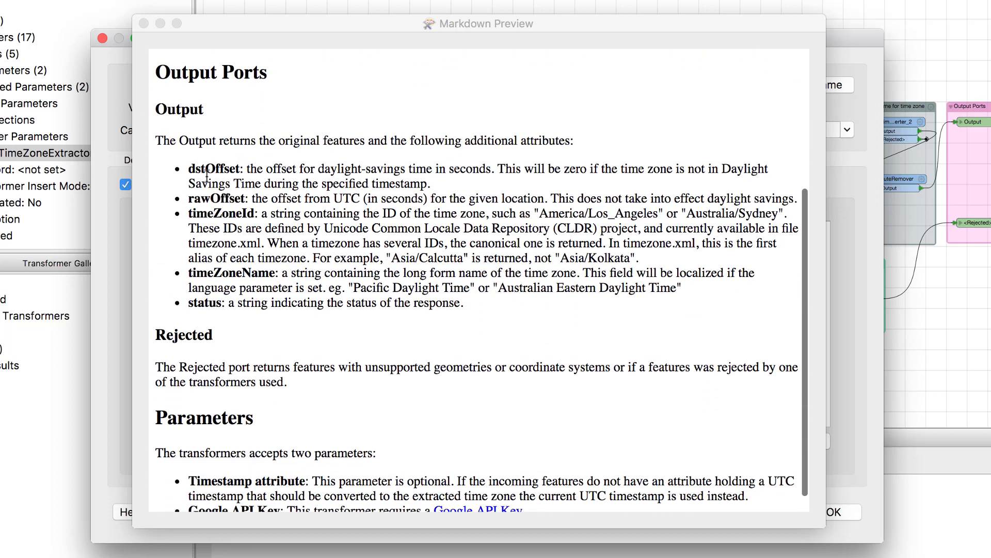
scroll(225, 258, "down", 1)
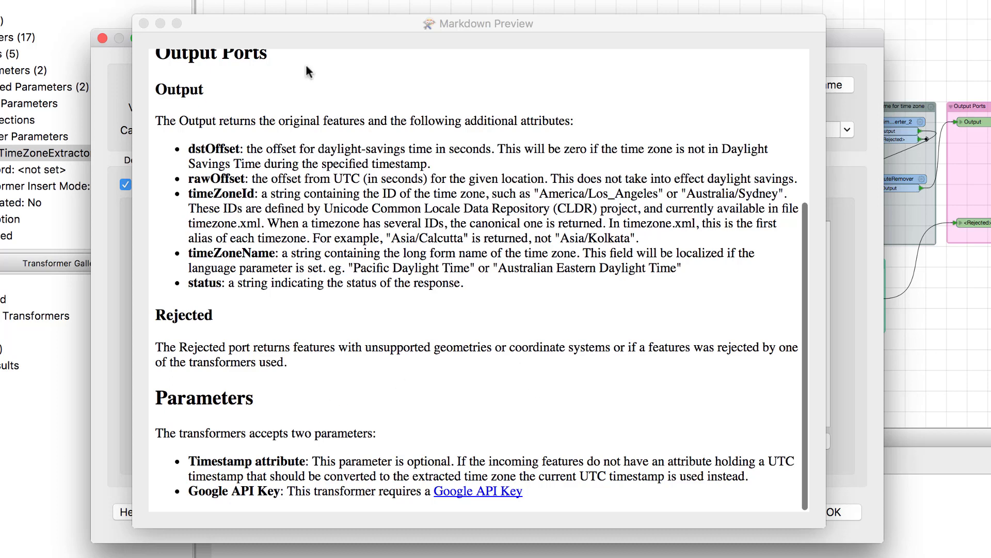
left_click(144, 23)
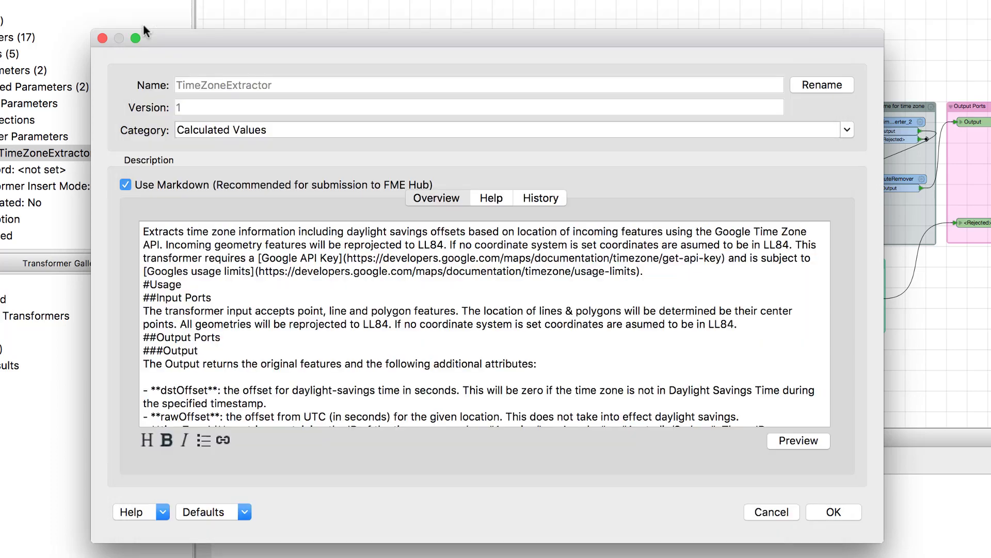
left_click(773, 512)
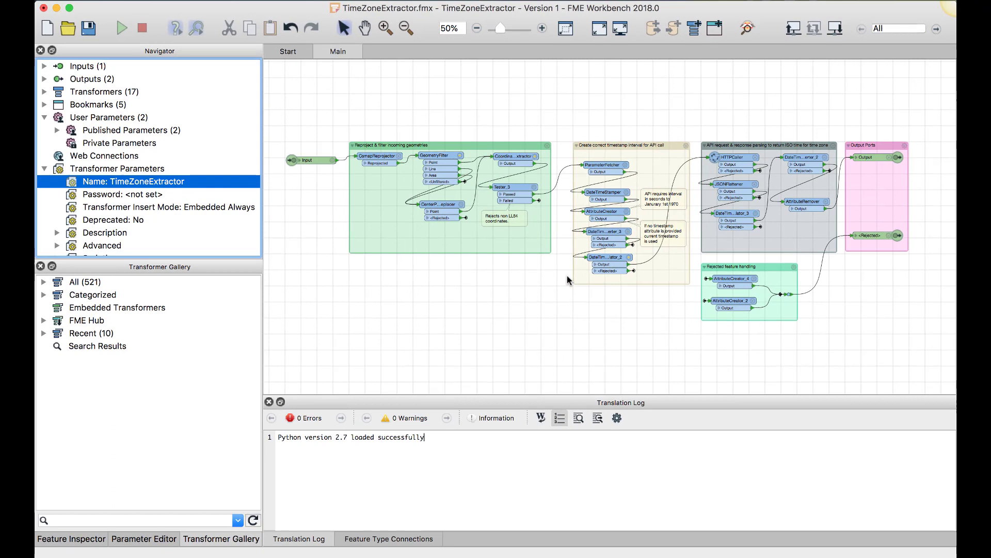
left_click(515, 318)
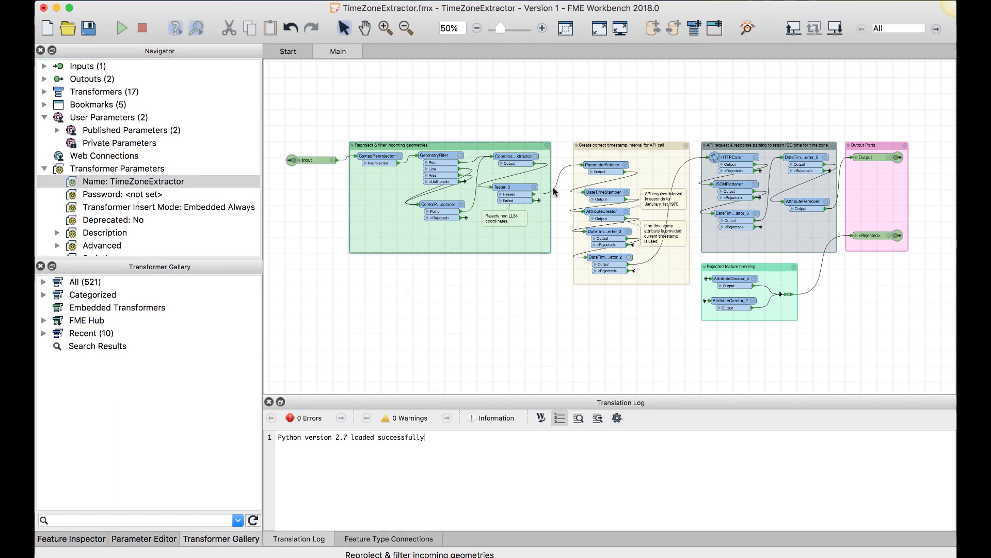
Upload TimeZoneExtractor.fmx from the Desktop folder to the FME Hub upload page in the browser.
key("ctrl+Up")
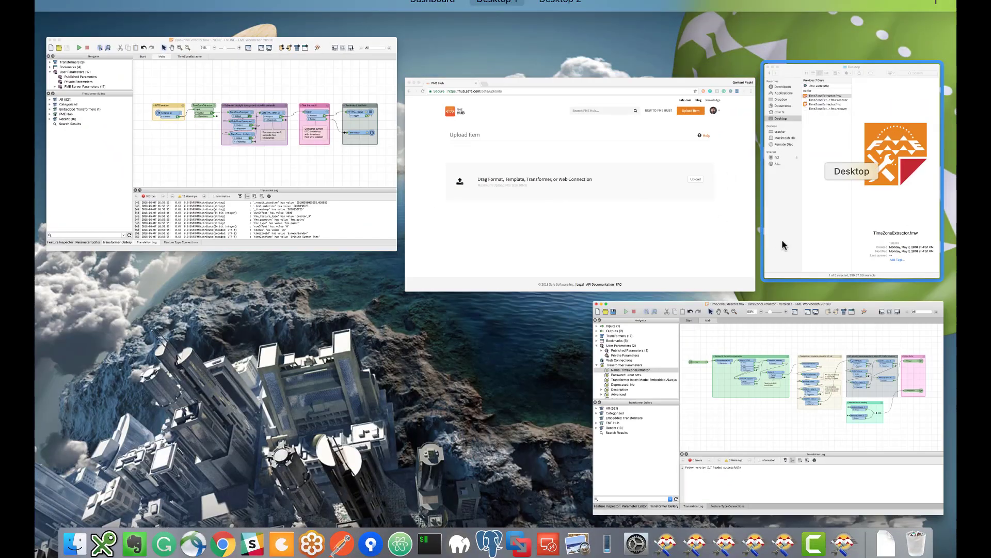
left_click(821, 222)
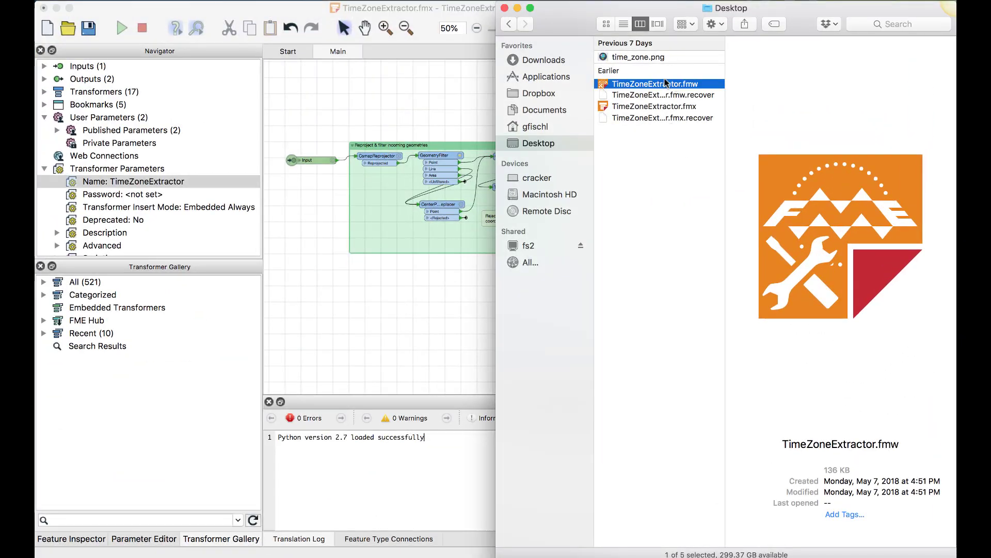
left_click(656, 106)
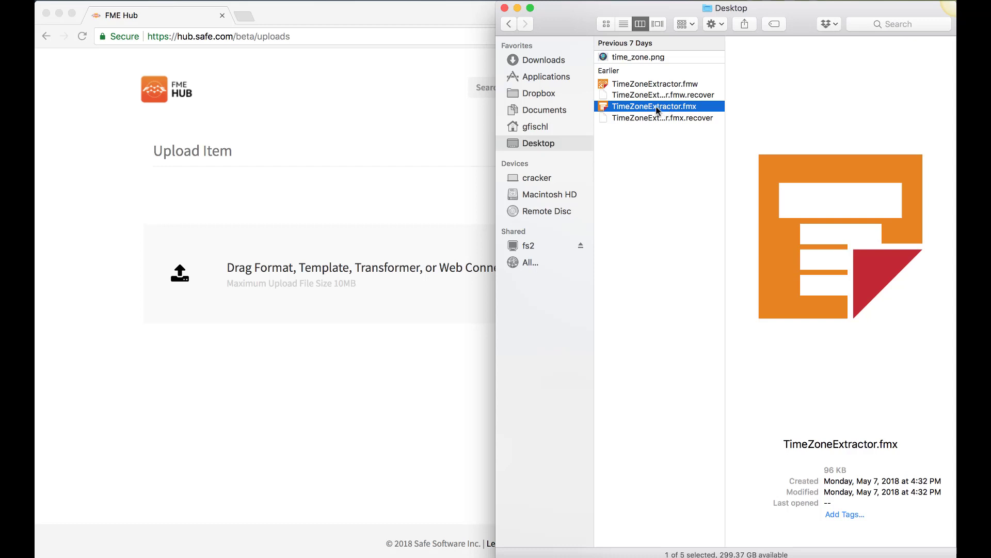
left_click_drag(666, 110, 369, 258)
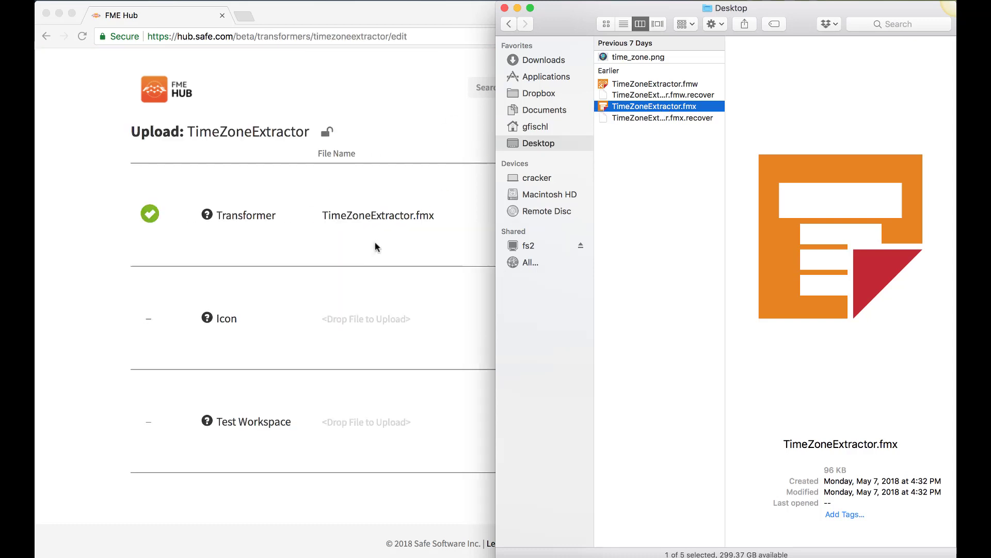
left_click(404, 198)
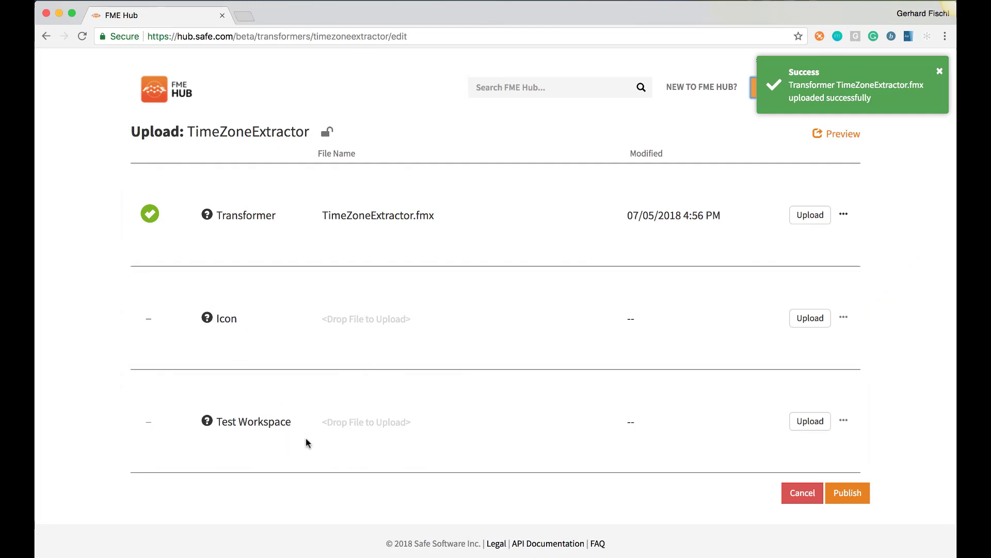
Preview the unpublished TimeZoneExtractor draft page and return to editing the upload.
mouse_move(209, 318)
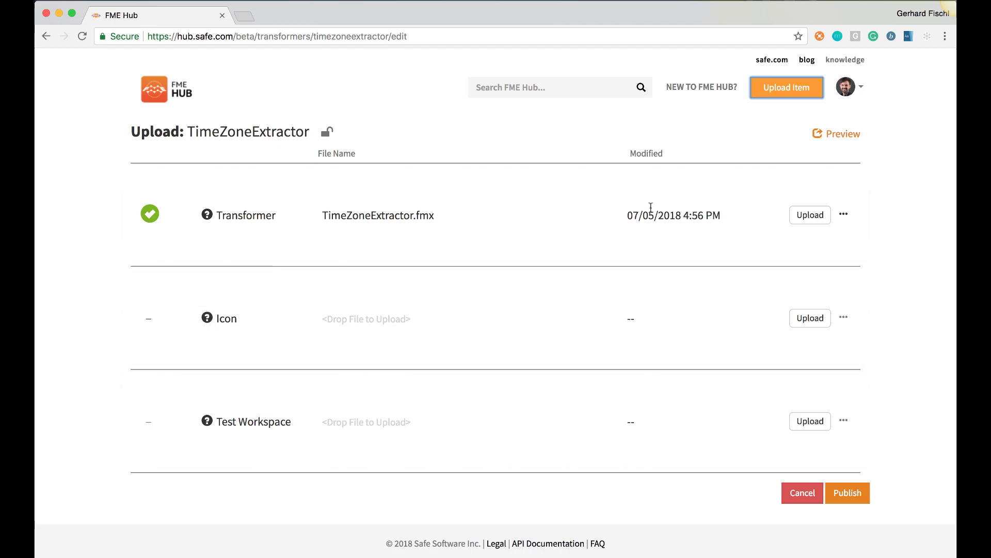
left_click(839, 138)
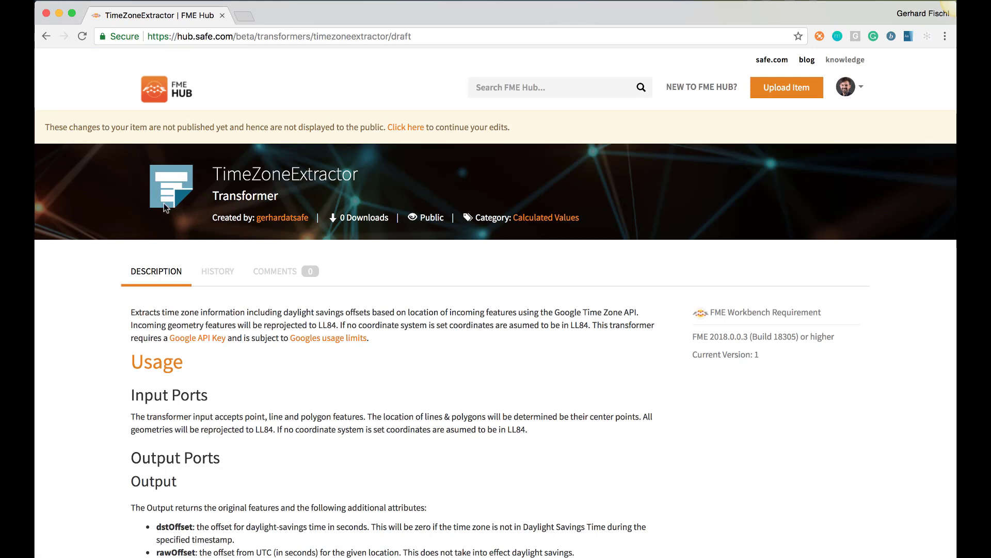
left_click(404, 128)
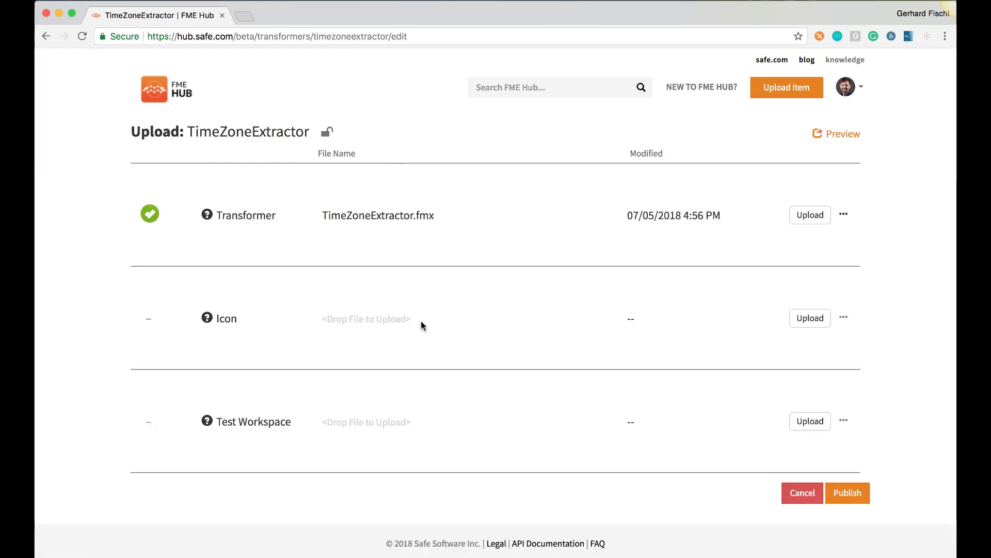
Upload time_zone.png from the Desktop folder as the item's icon and apply its default position and size.
key("ctrl+Up")
left_click(773, 242)
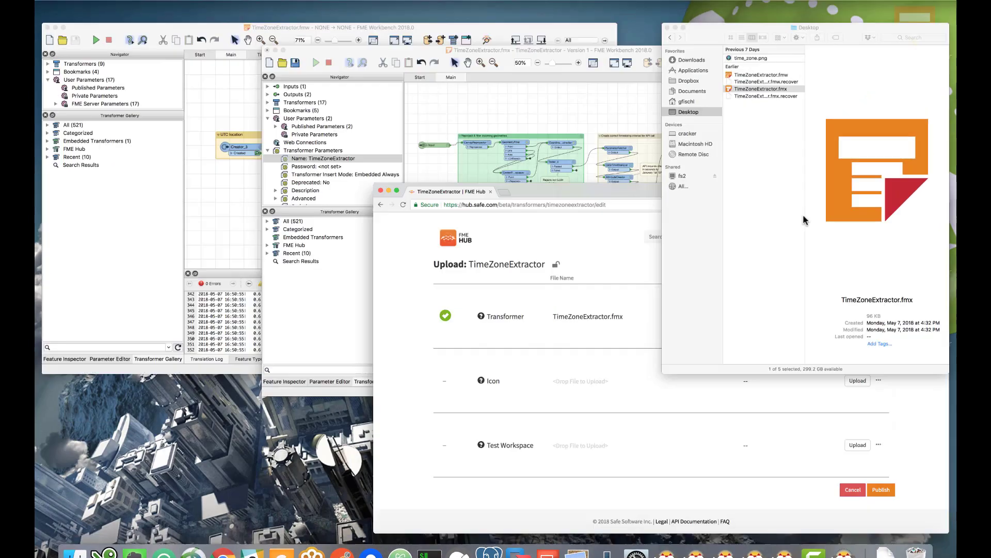
left_click(642, 58)
left_click_drag(644, 62, 414, 311)
left_click(414, 309)
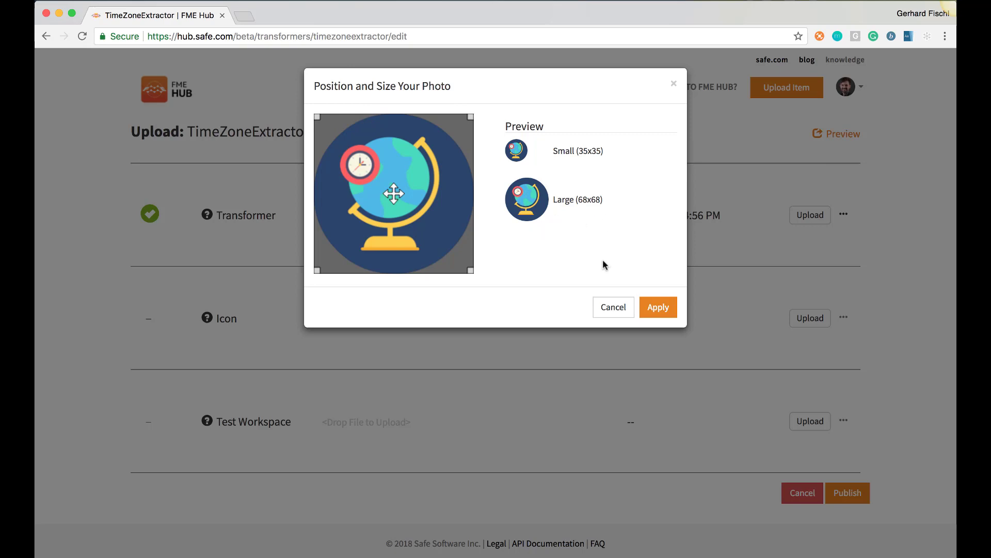
left_click(658, 308)
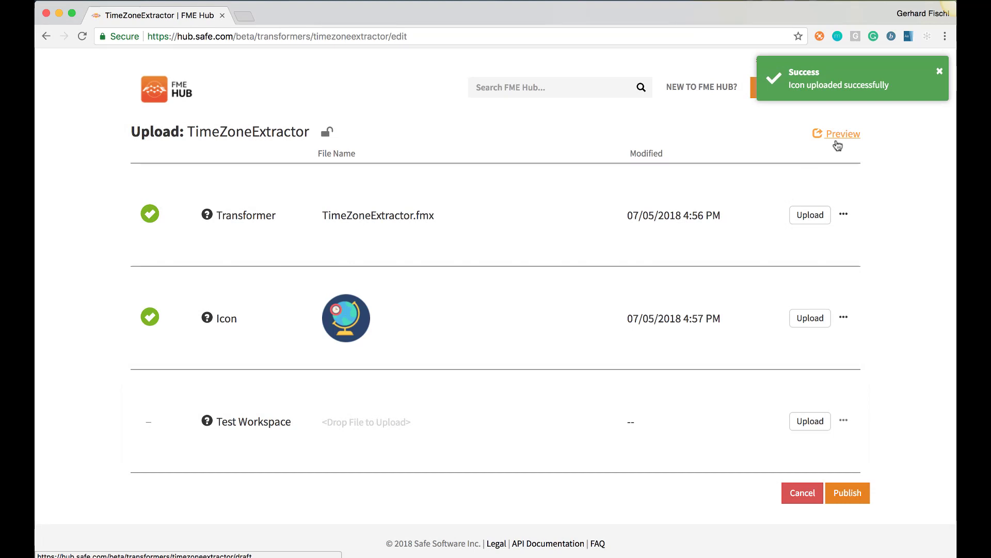
Preview the TimeZoneExtractor draft page with its new icon and read the description through to the Parameters section.
left_click(836, 142)
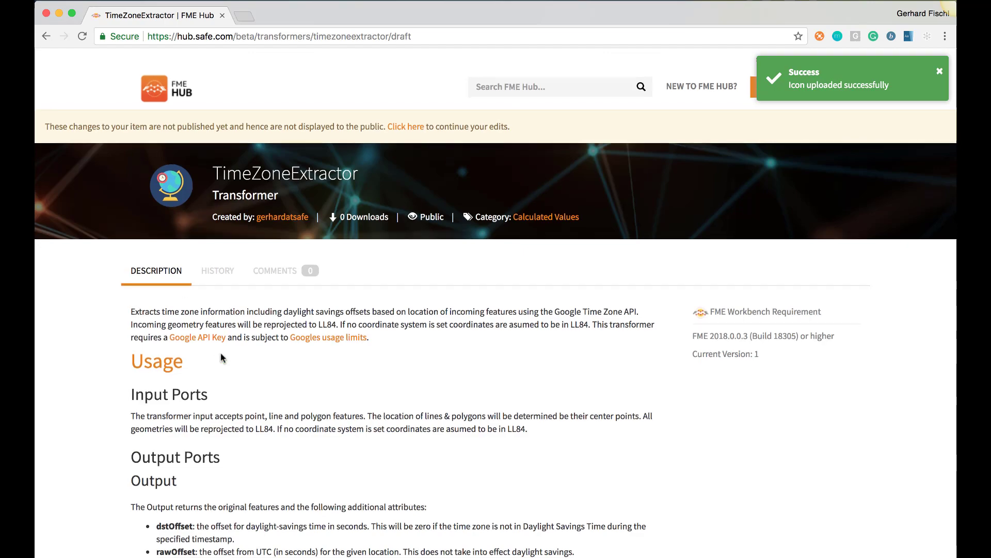
scroll(225, 335, "down", 5)
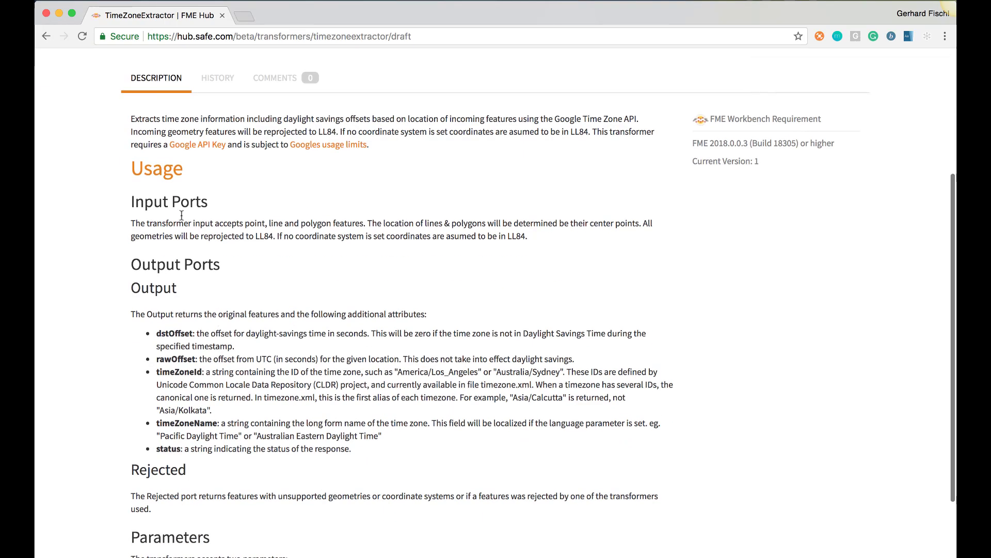
scroll(181, 209, "down", 3)
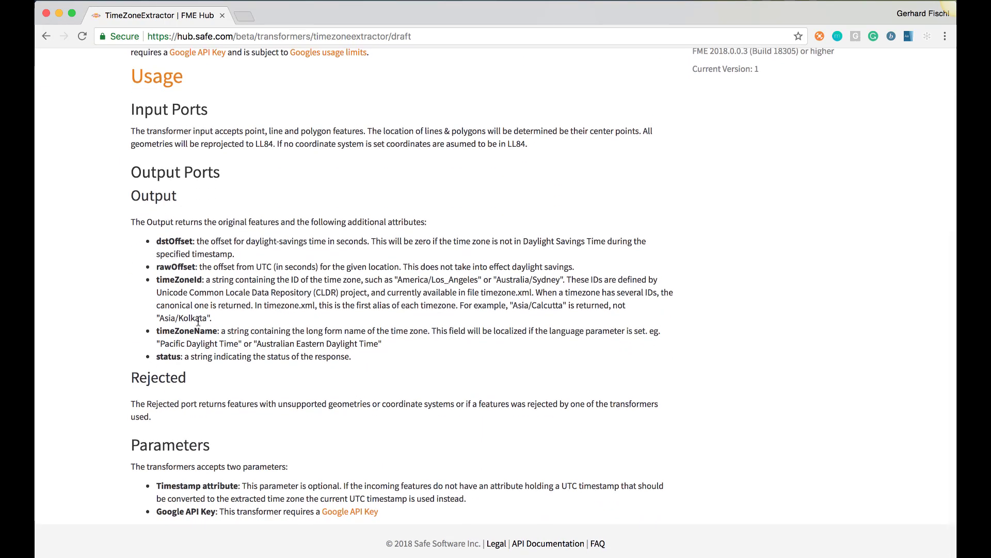
Return from the draft preview to editing the upload and read the help note for the Test Workspace item.
scroll(285, 263, "up", 7)
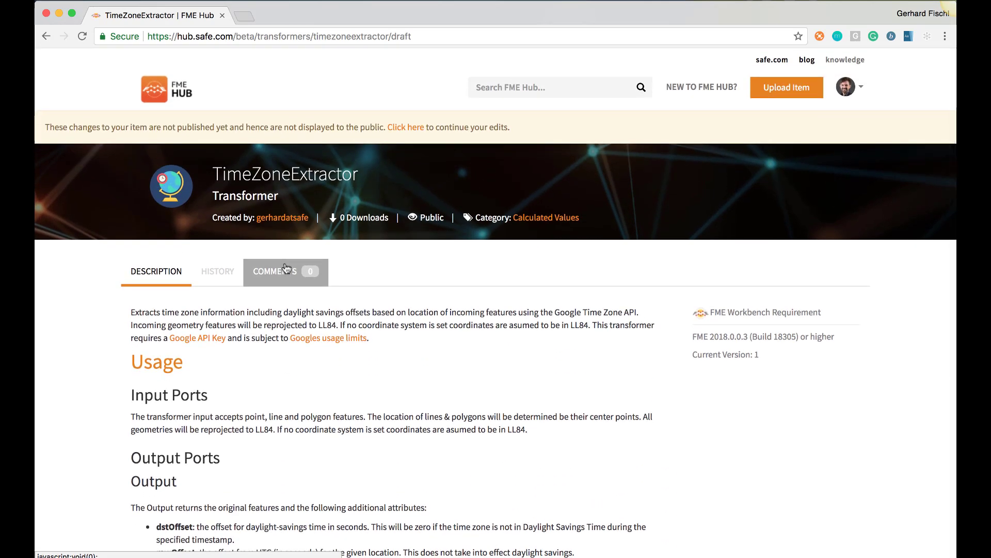
left_click(406, 127)
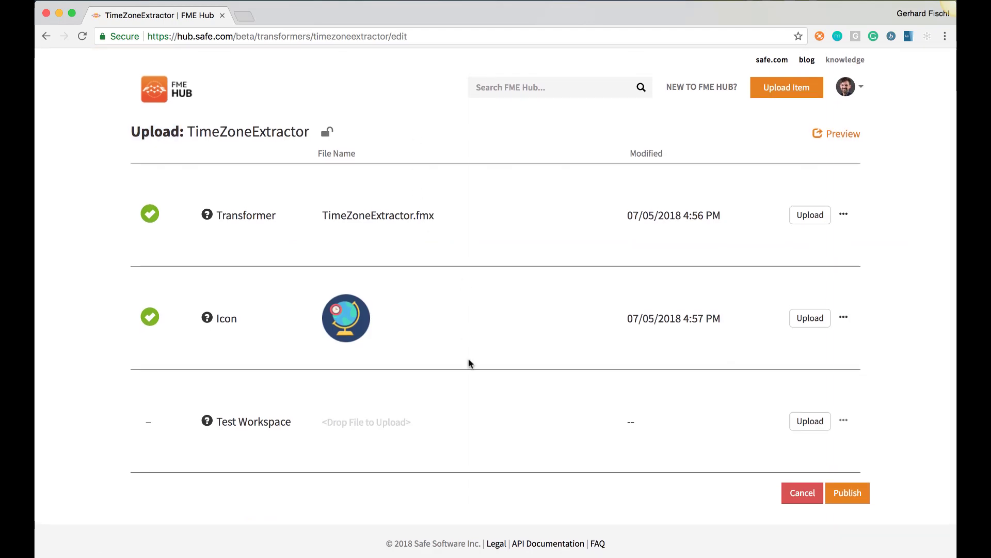
mouse_move(208, 421)
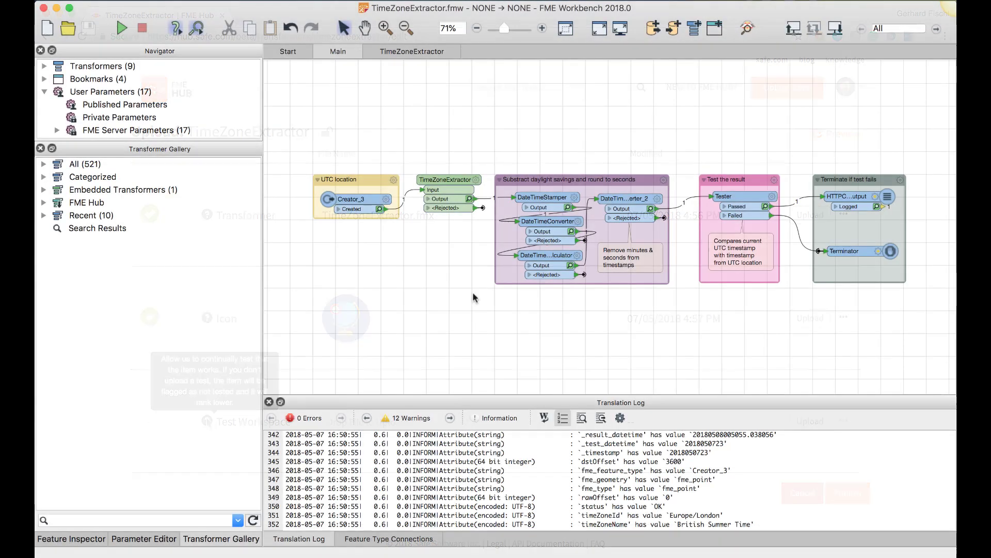
Switch to FME Workbench and review the test workspace's TimeZoneExtractor and Terminator, checking the TimeZoneExtractor parameters without changing them.
left_click(448, 188)
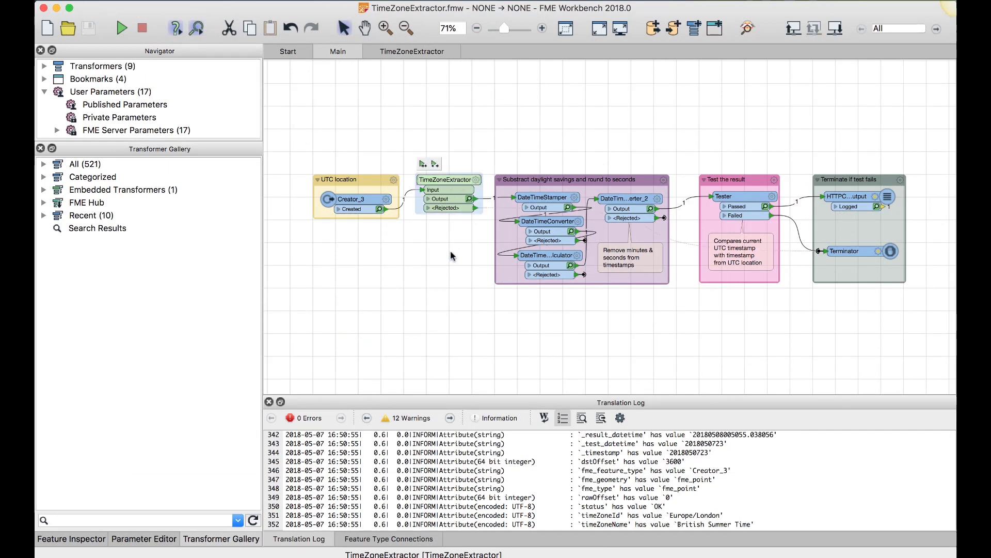
left_click(863, 254)
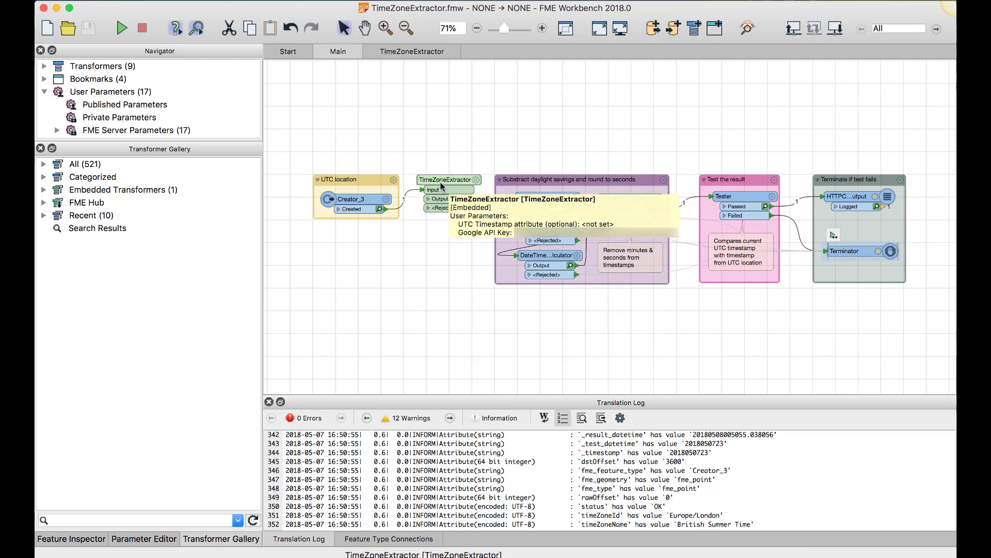
left_click(424, 323)
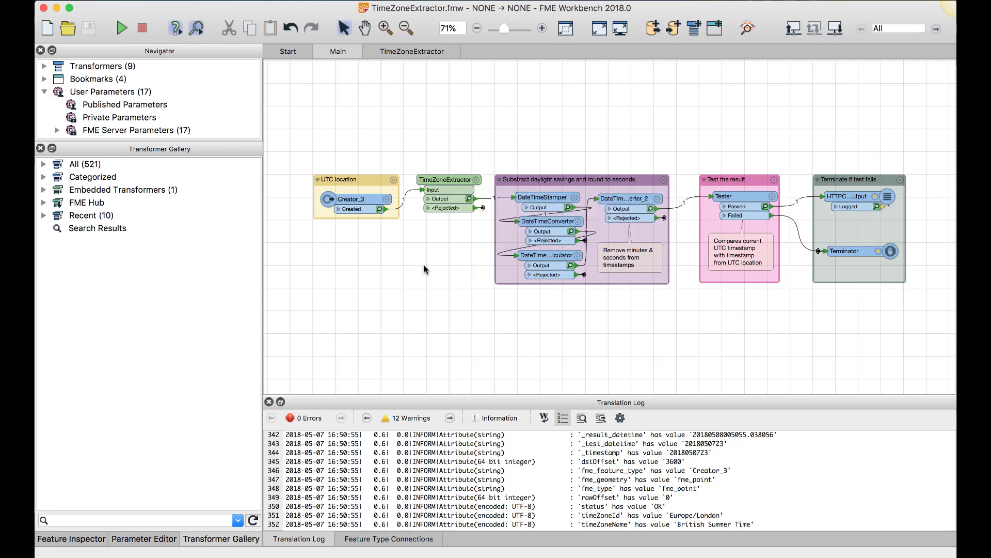
left_click(476, 179)
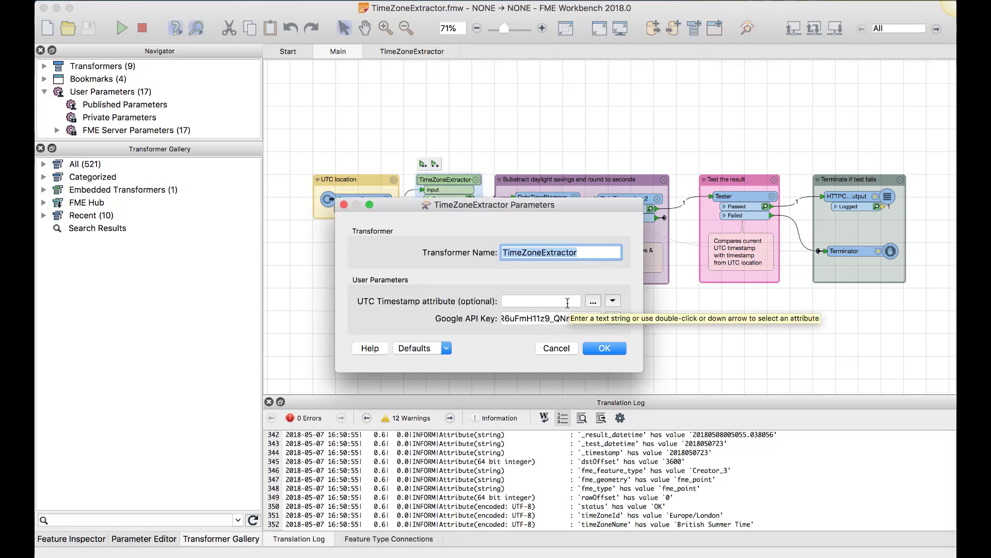
left_click(557, 348)
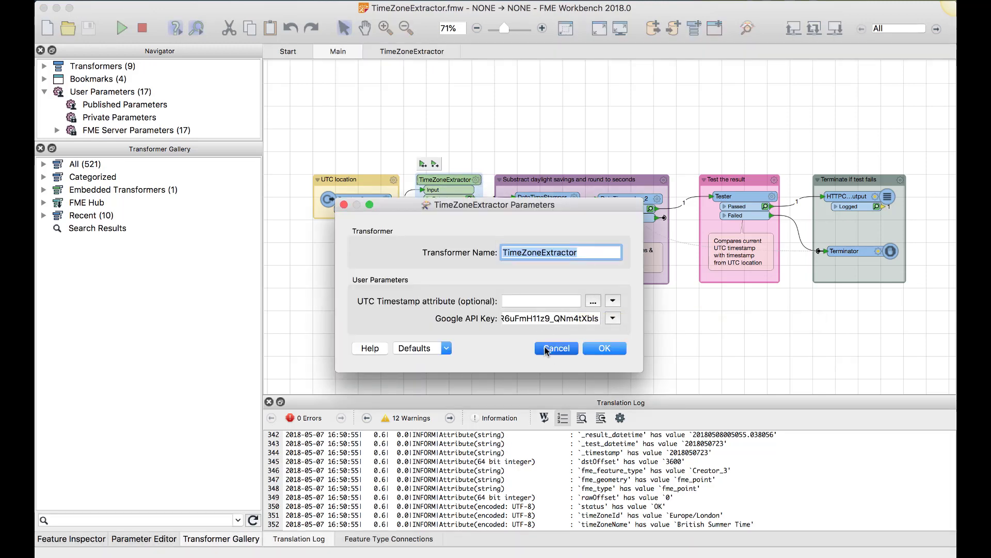
left_click(476, 181)
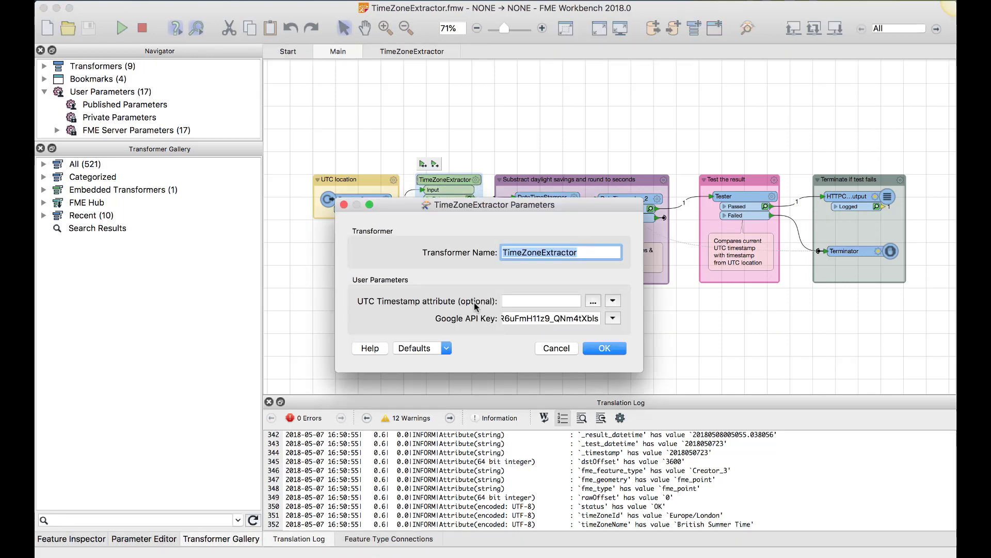
left_click(554, 348)
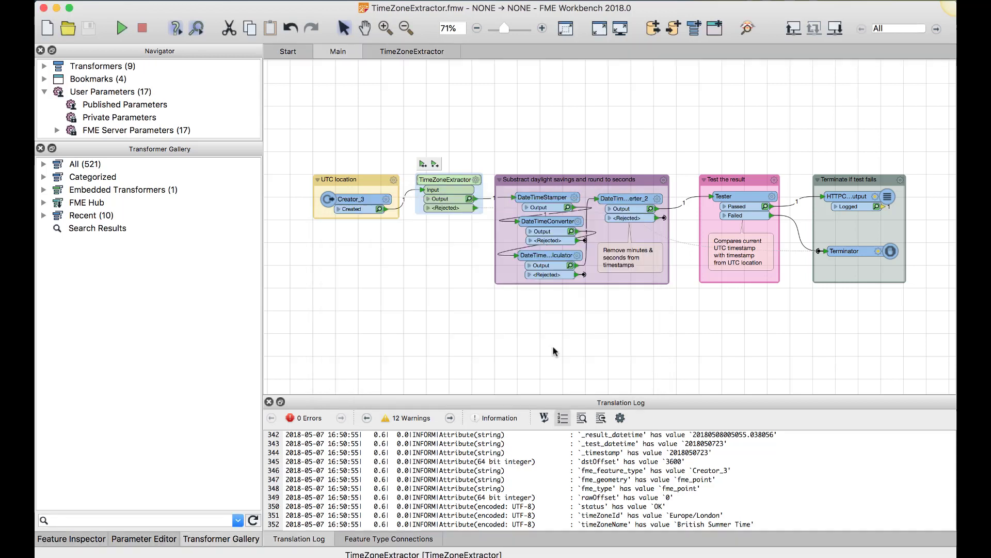
Inspect the DateTimeStamper parameters without changing them and examine the second DateTimeConverter in the daylight savings bookmark.
mouse_move(349, 203)
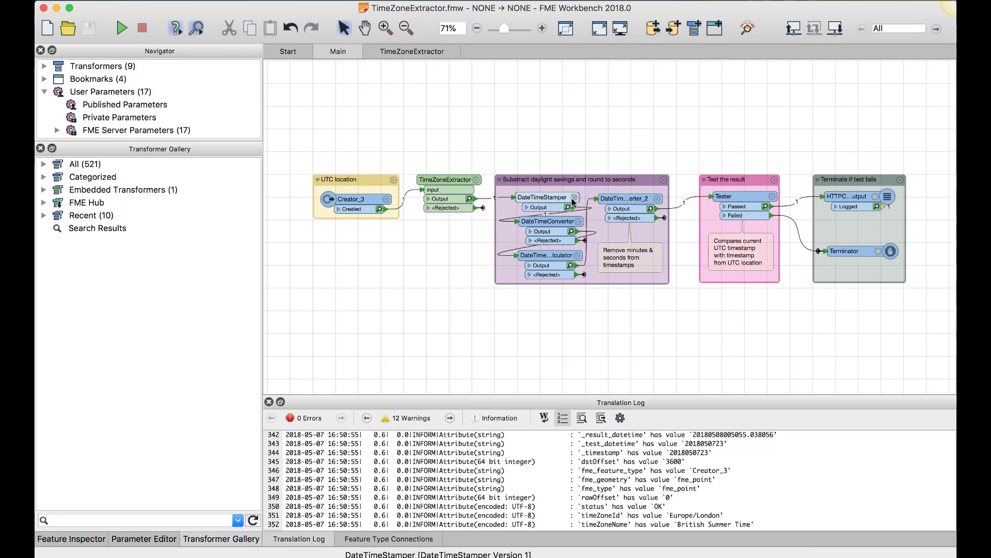
double_click(542, 198)
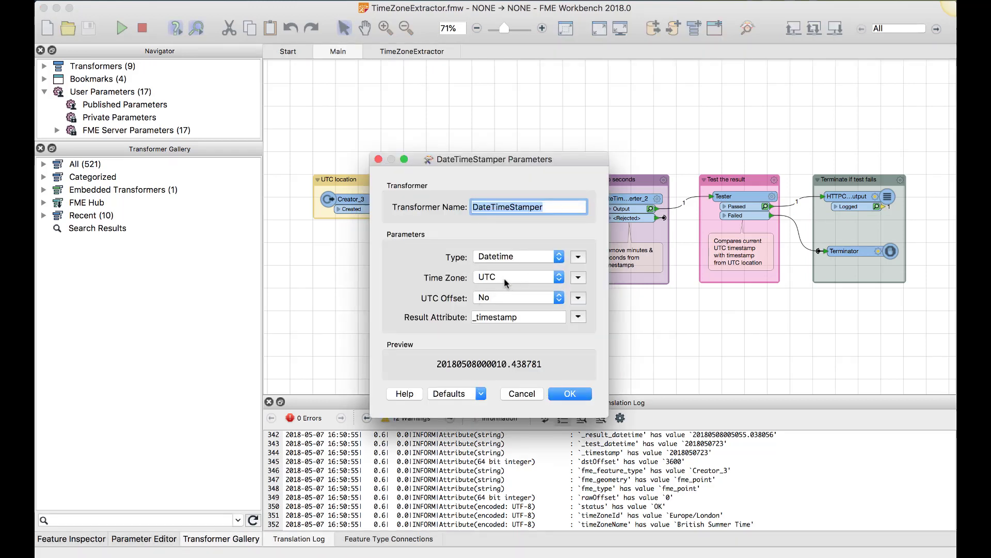
left_click(522, 393)
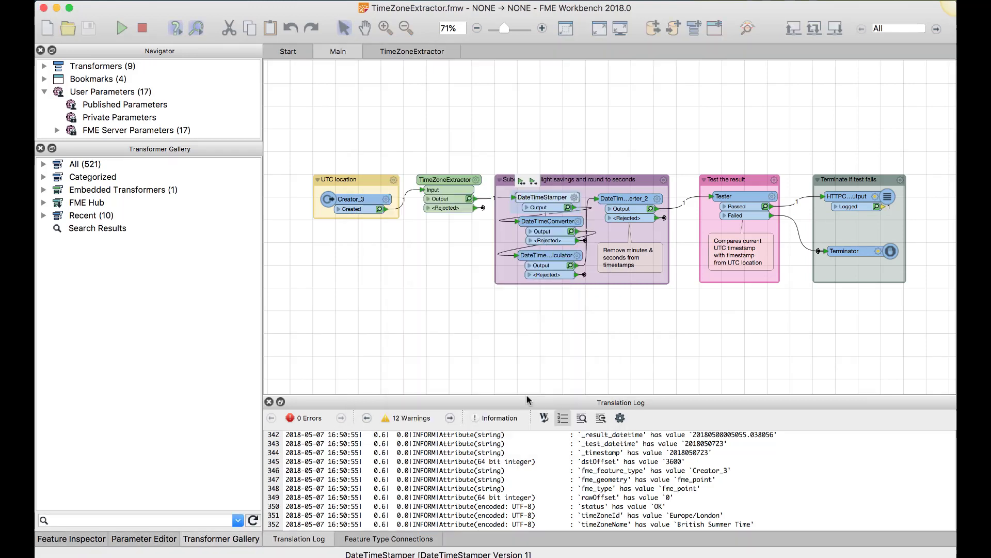
left_click(636, 210)
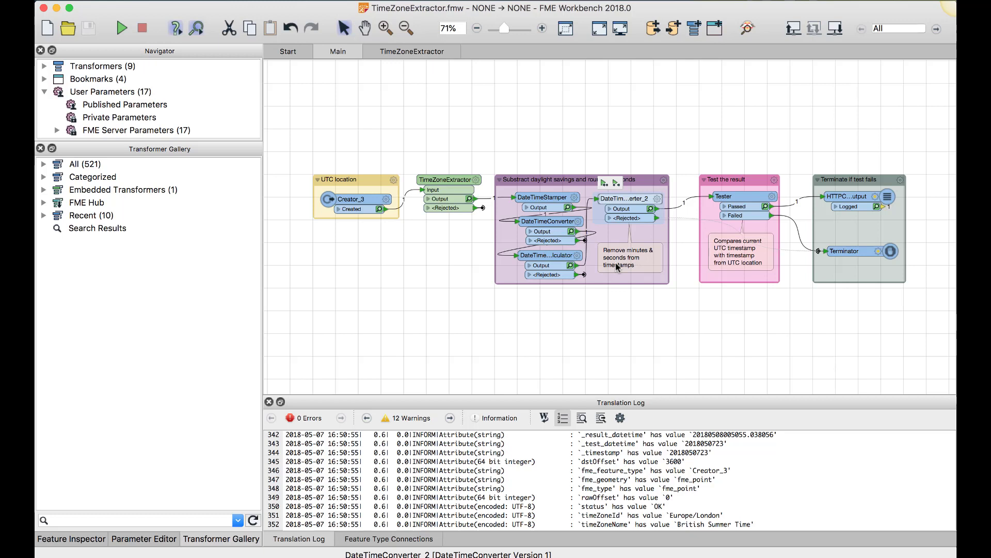
left_click(663, 328)
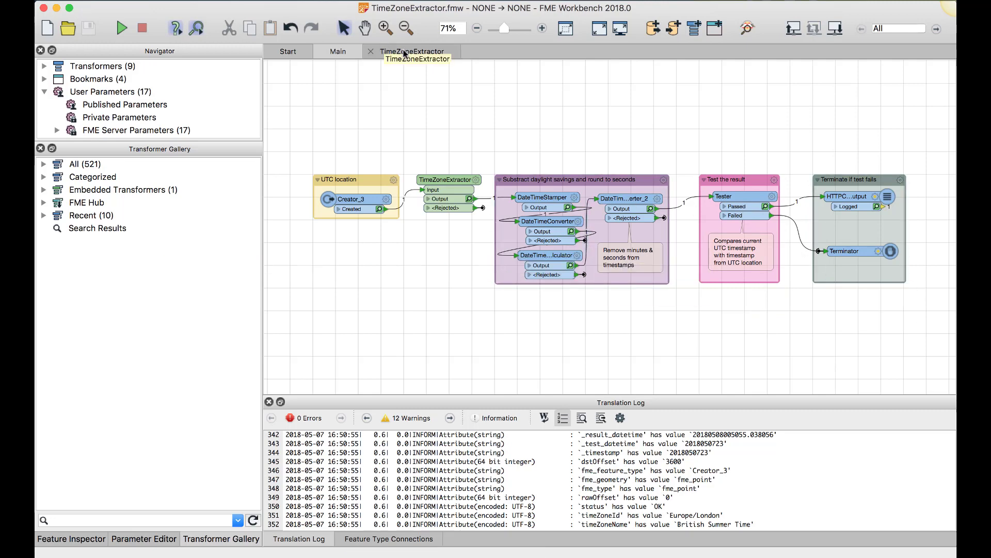
Look through the TimeZoneExtractor custom transformer's definition and return to the main canvas.
left_click(387, 52)
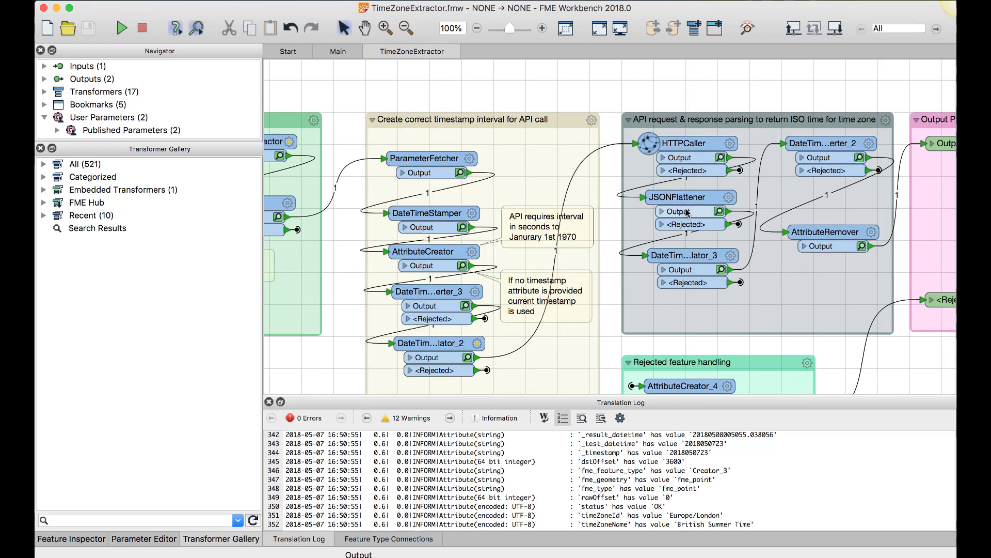
scroll(686, 212, "down", 3)
scroll(687, 212, "right", 3)
scroll(687, 212, "up", 3)
scroll(686, 212, "left", 5)
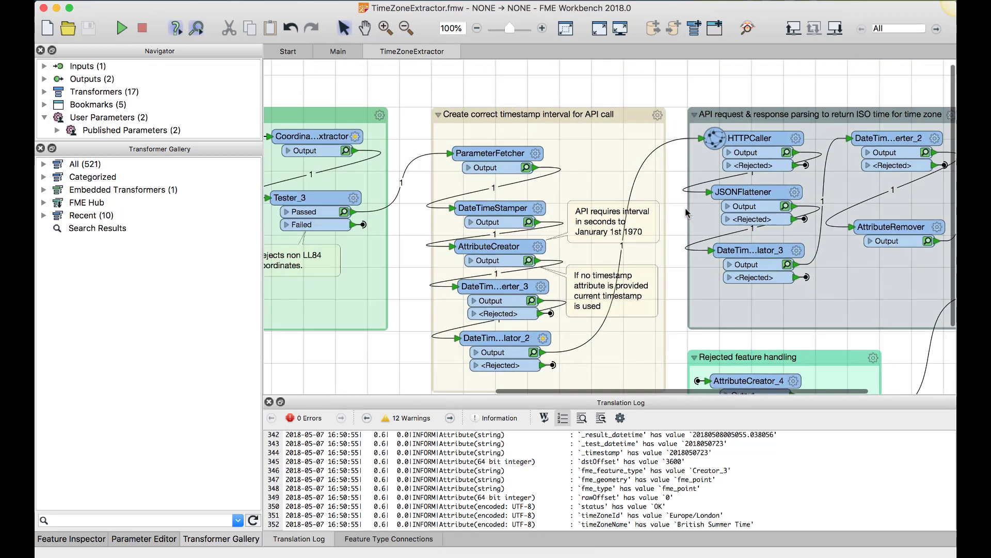
left_click(338, 52)
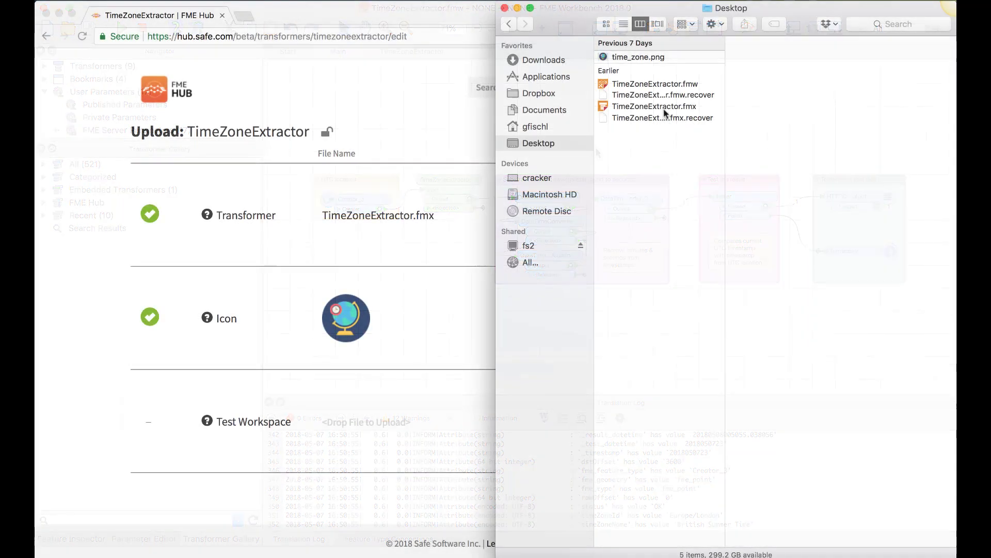
Upload TimeZoneExtractor.fmw from the Desktop folder as the Test Workspace on the FME Hub upload page in the browser.
left_click(658, 85)
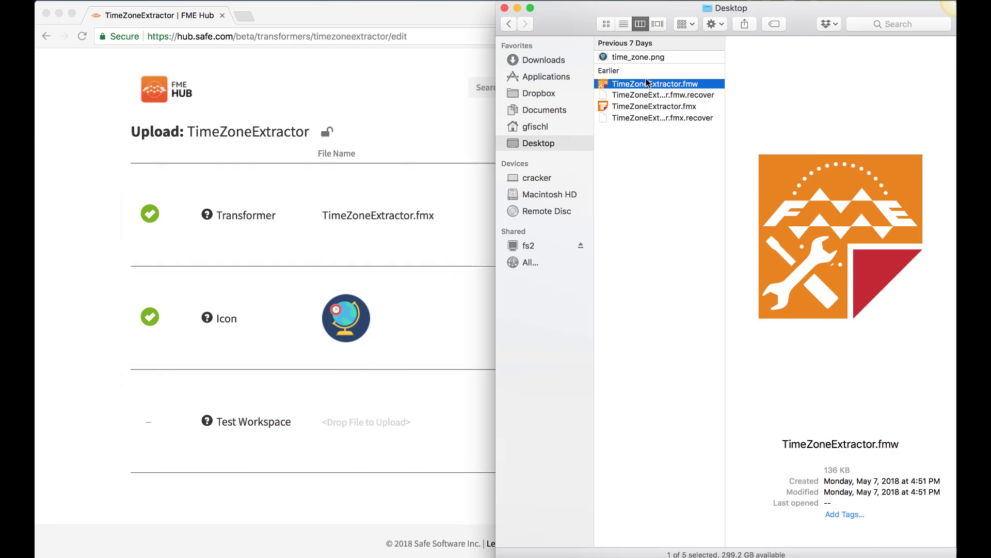
left_click_drag(641, 84, 404, 421)
left_click(375, 405)
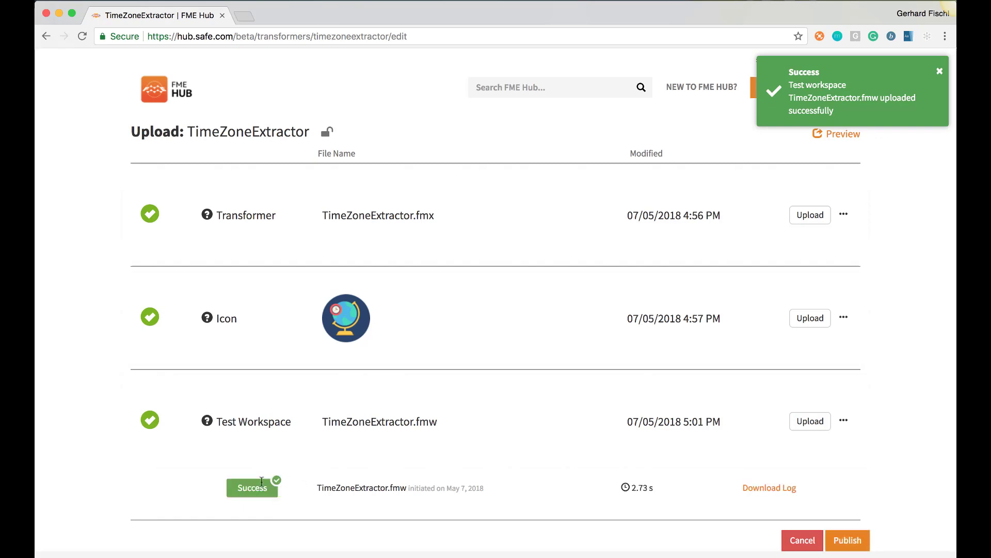
Open the test workspace run's log in a new browser tab, view it, and close it again.
scroll(500, 466, "down", 1)
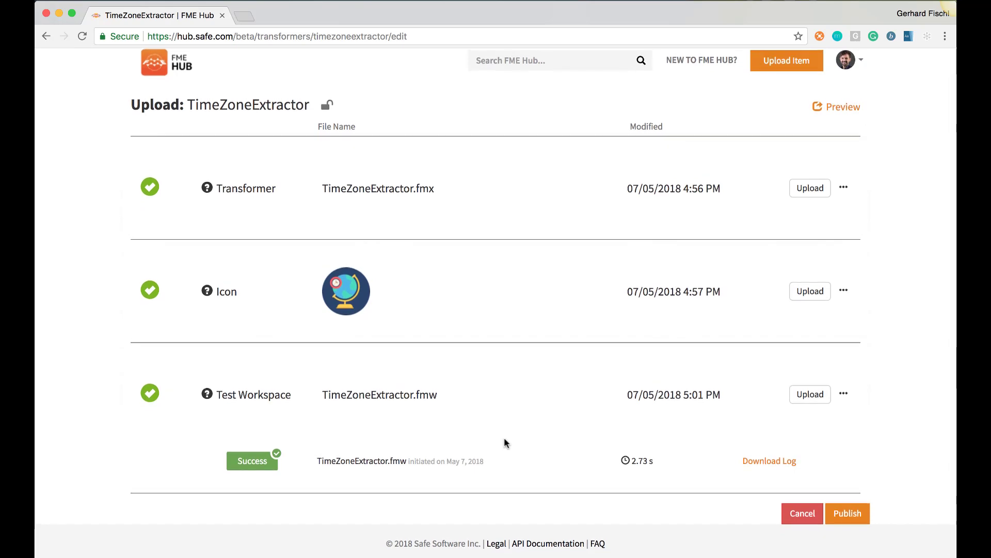
right_click(768, 461)
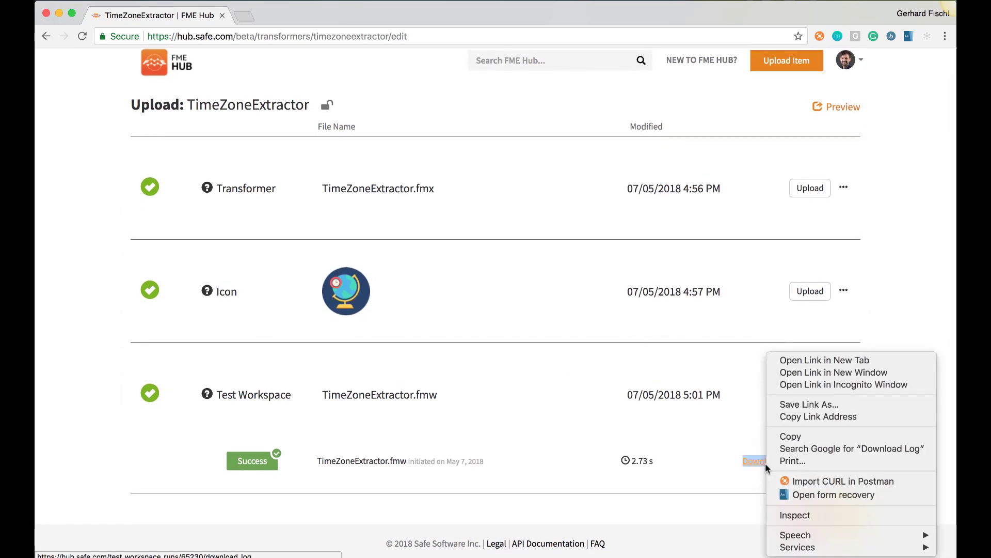
left_click(812, 361)
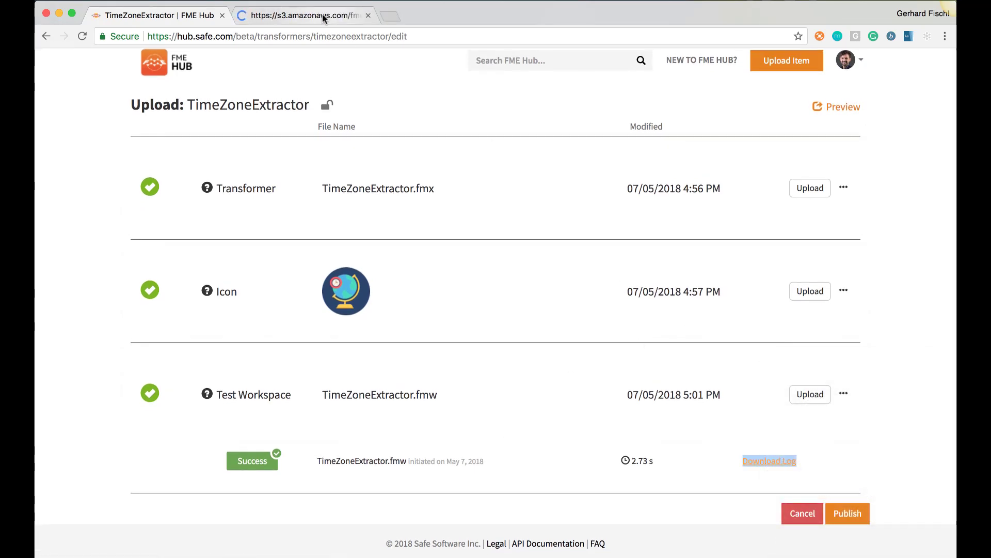
left_click(324, 19)
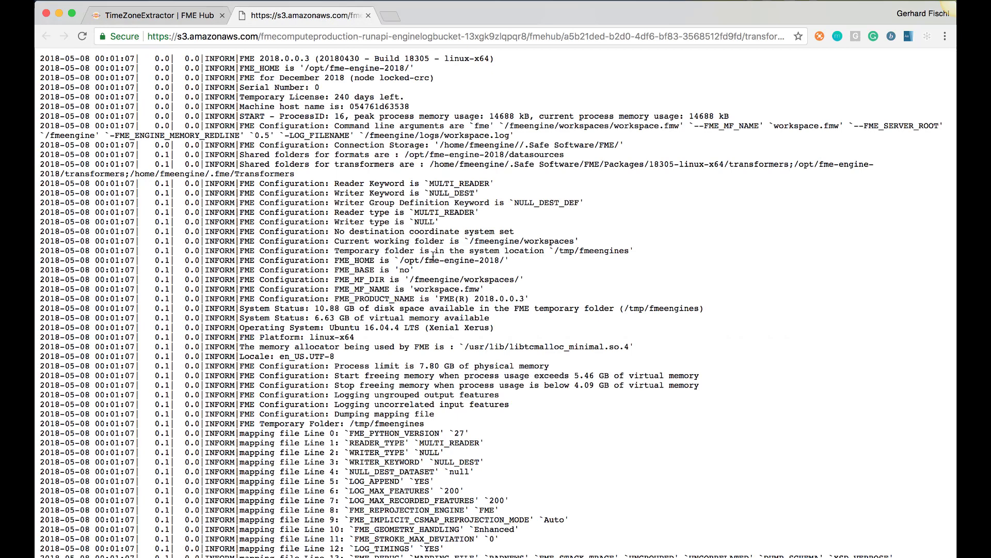
left_click(368, 16)
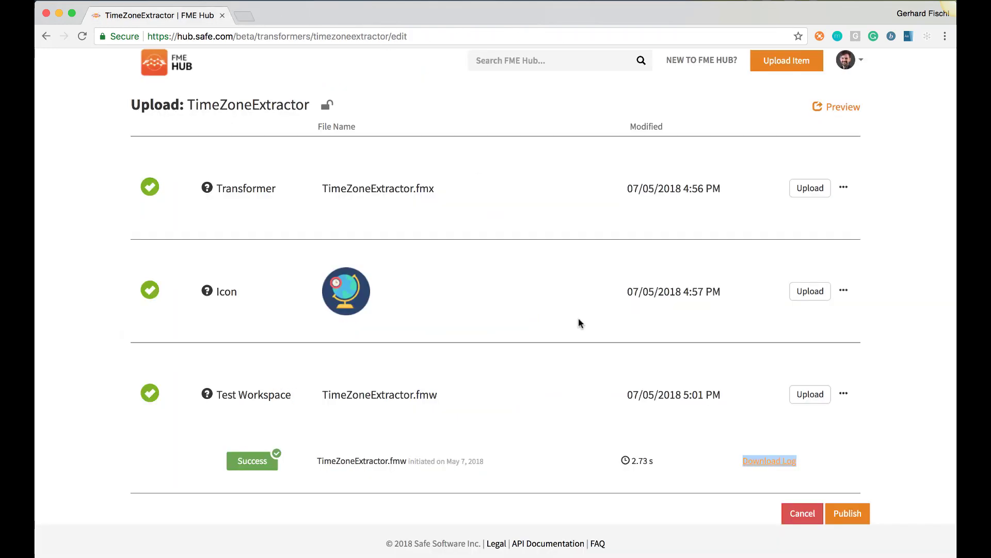
left_click(594, 397)
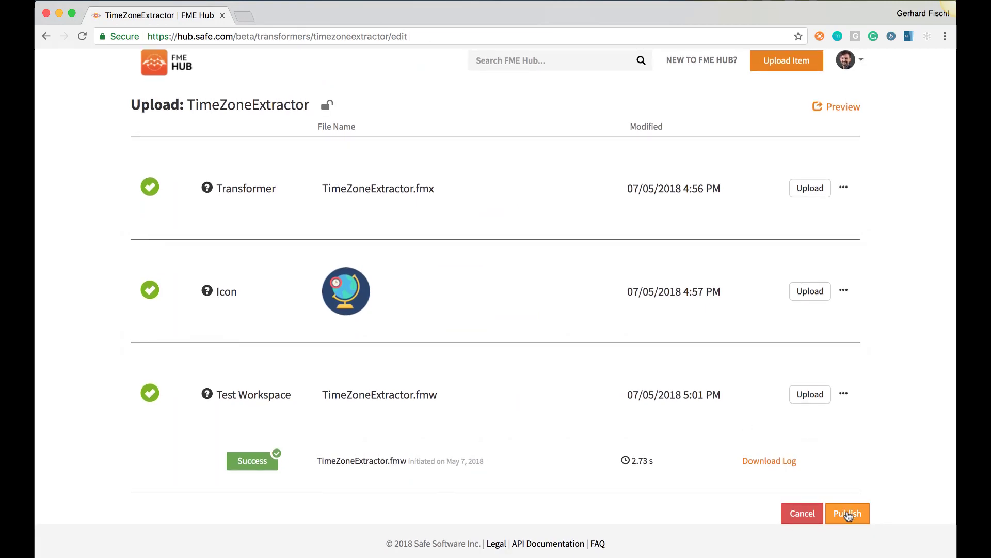
Preview the draft from the publish confirmation, read its description through to the Parameters section, and return to editing.
left_click(848, 513)
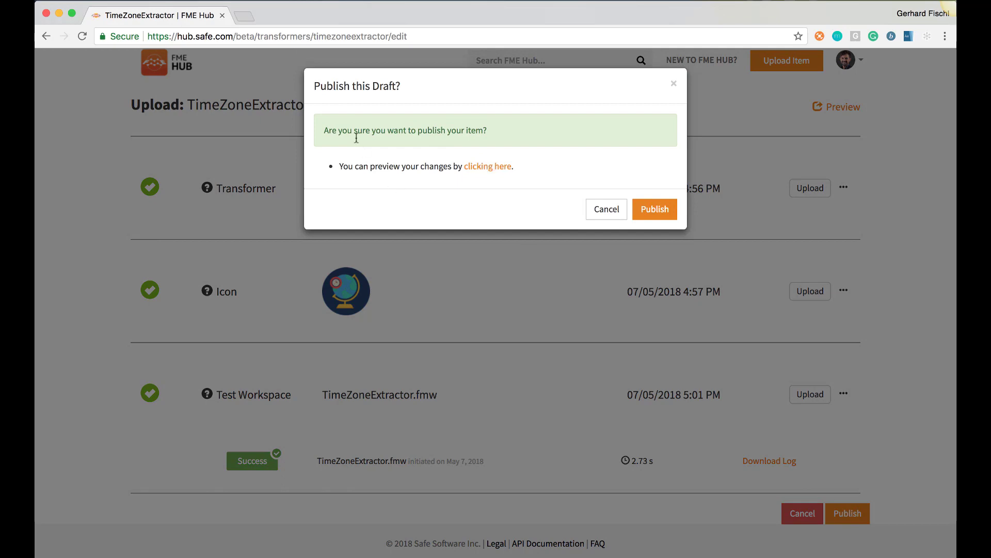
left_click(493, 167)
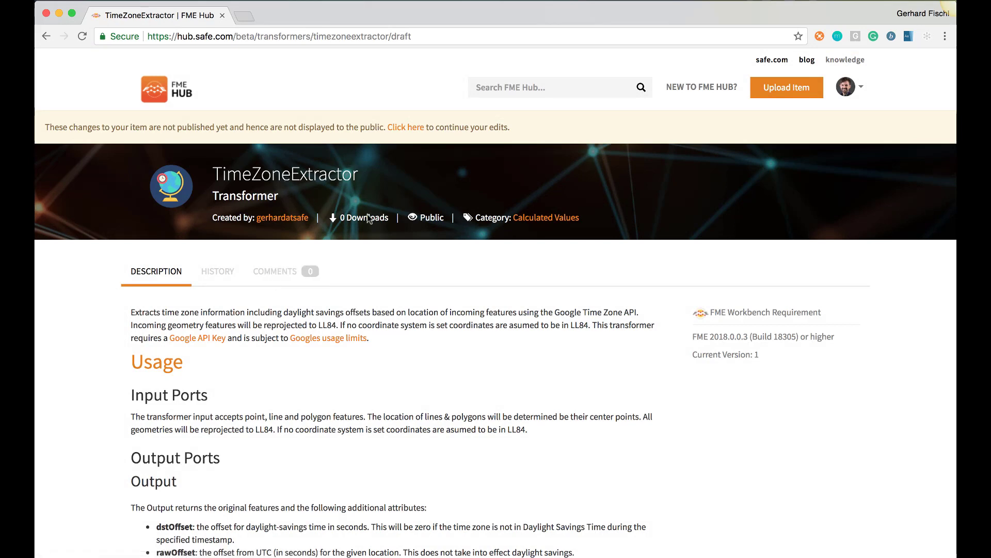
scroll(388, 254, "down", 3)
scroll(389, 255, "down", 1)
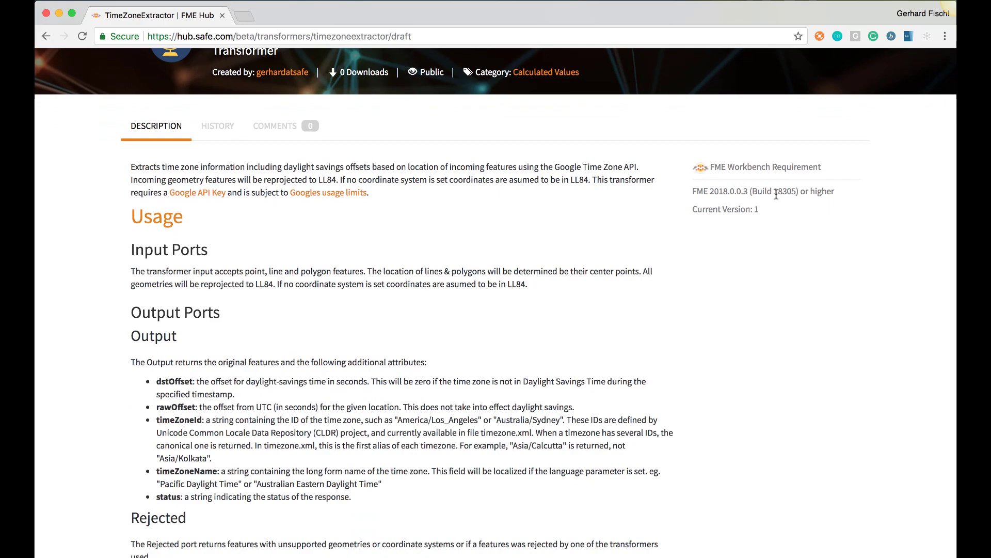
scroll(526, 314, "down", 5)
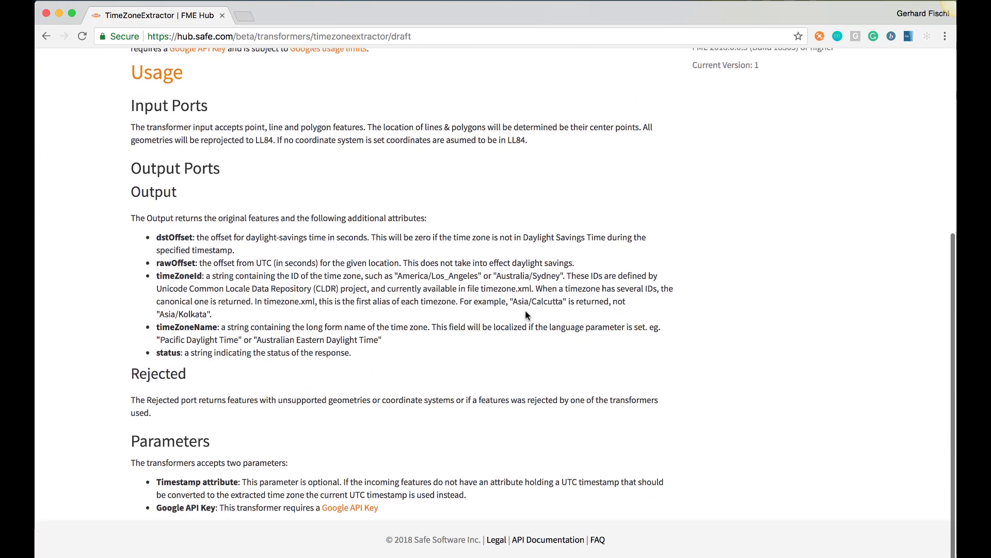
scroll(526, 314, "up", 10)
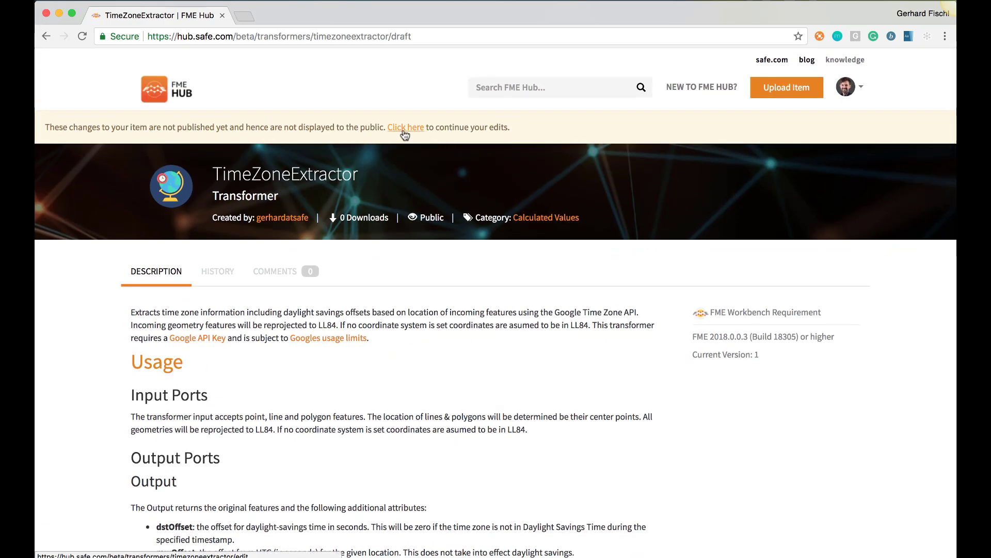
left_click(405, 128)
Publish the TimeZoneExtractor draft to FME Hub and dismiss the notification.
scroll(532, 320, "down", 1)
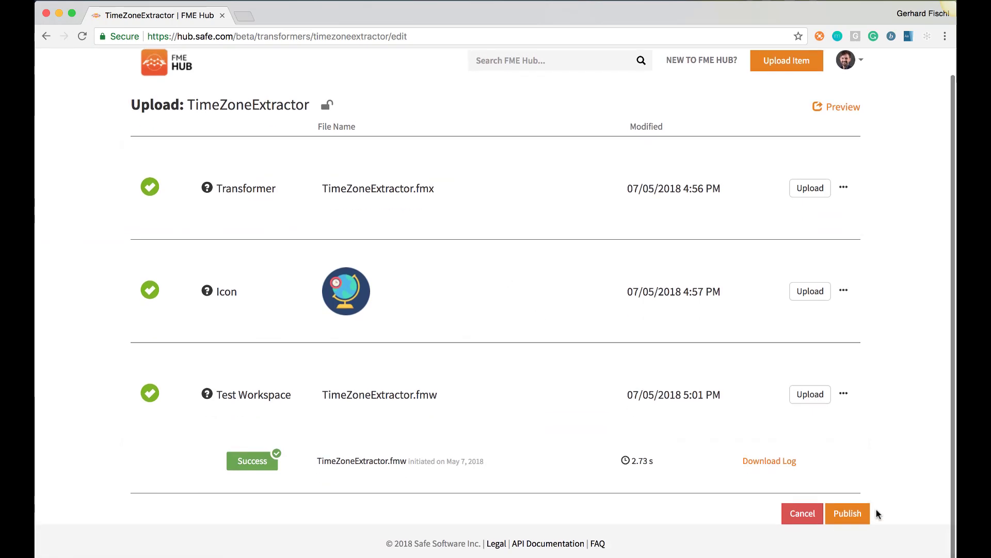
left_click(853, 514)
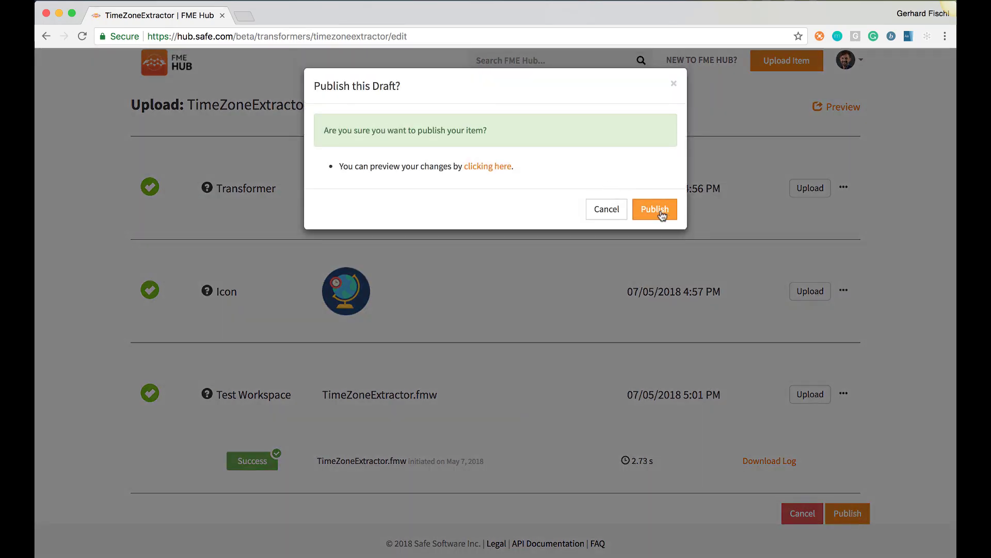
left_click(661, 209)
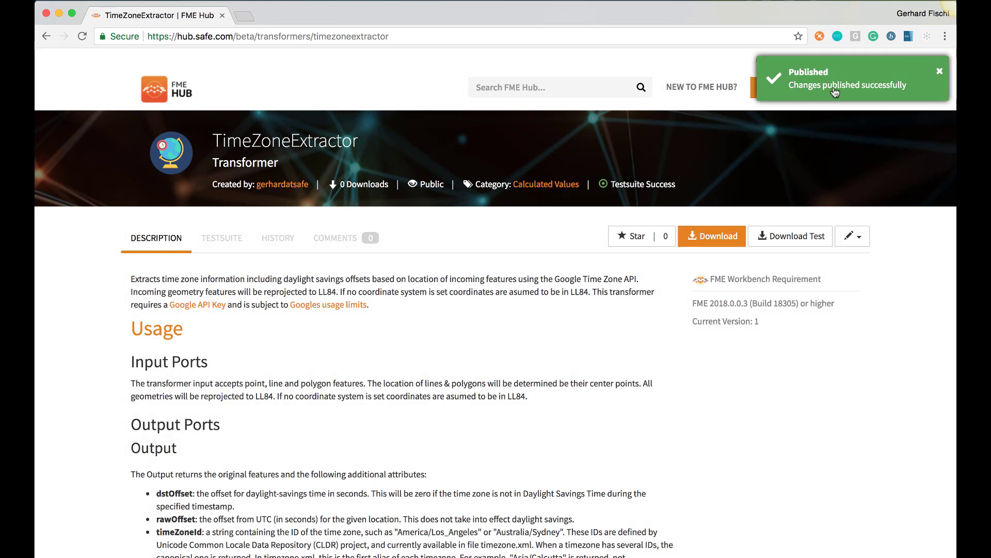
left_click(940, 72)
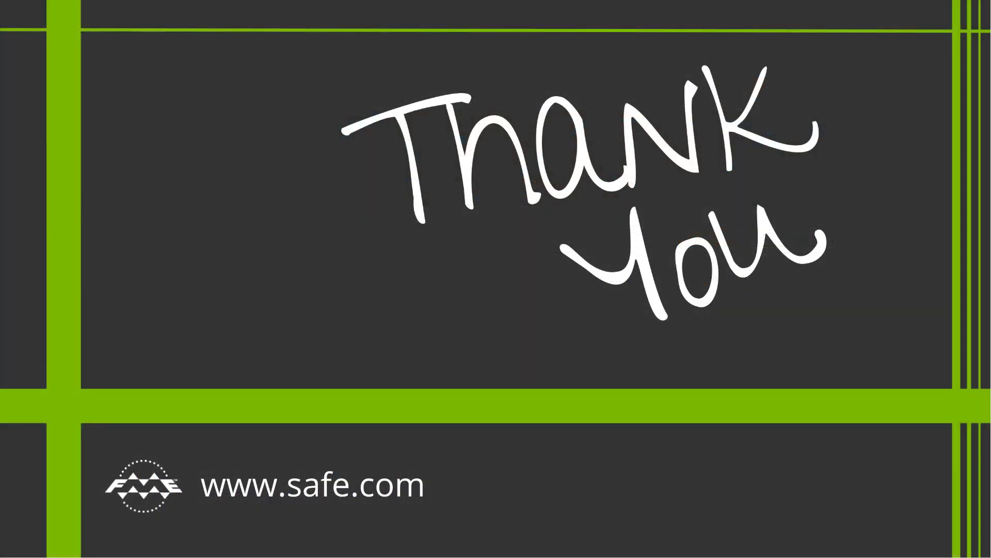